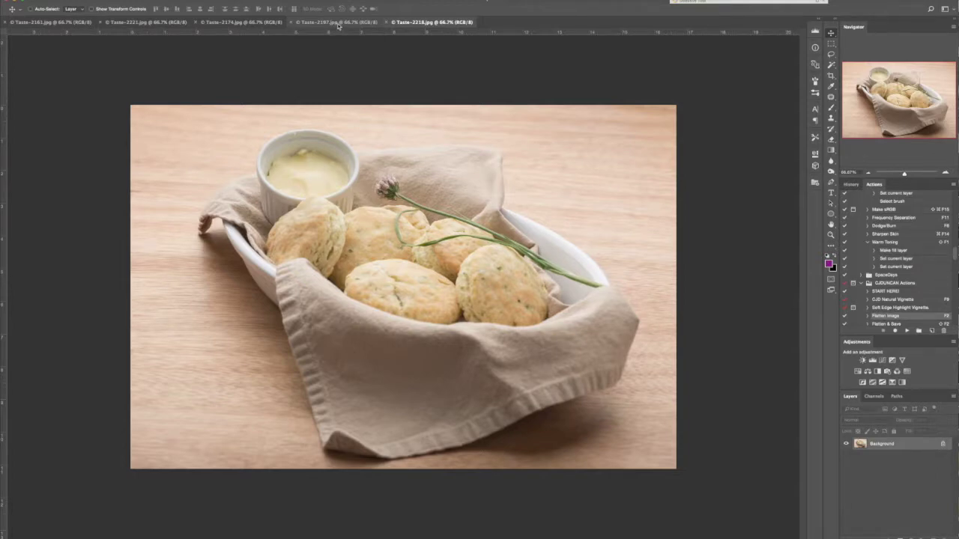
# Review the five open food photos one after another, including the canapés, meat platter, tomato salad and biscuit basket.
pyautogui.click(339, 23)
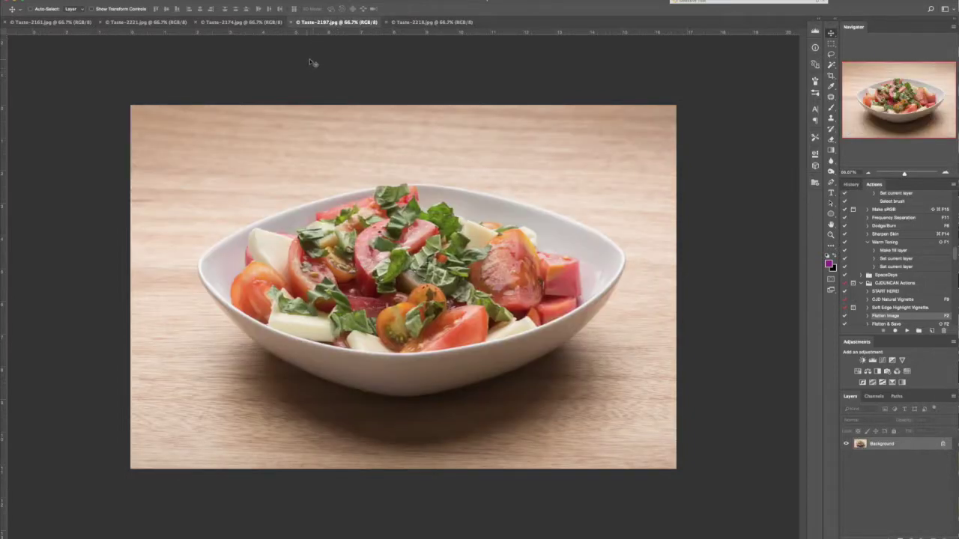
pyautogui.click(251, 22)
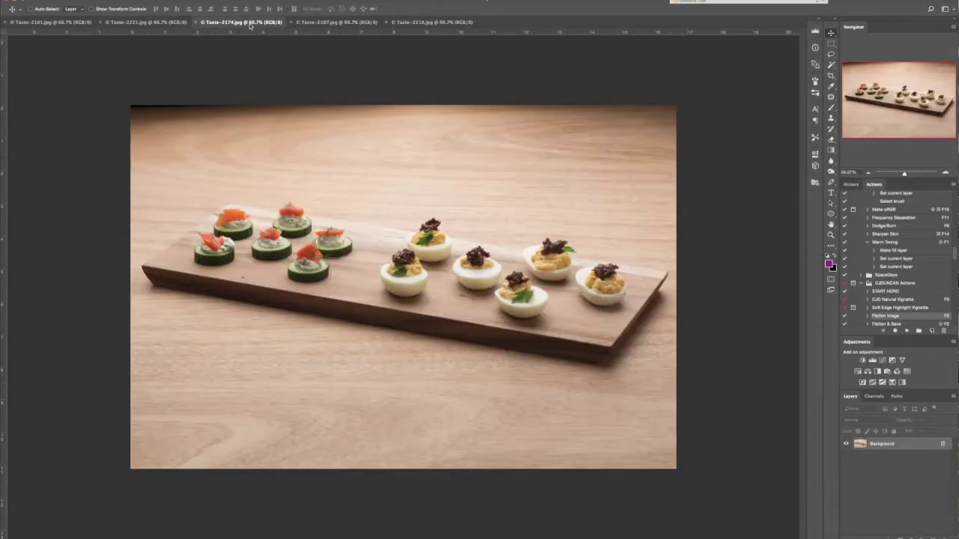
pyautogui.click(166, 22)
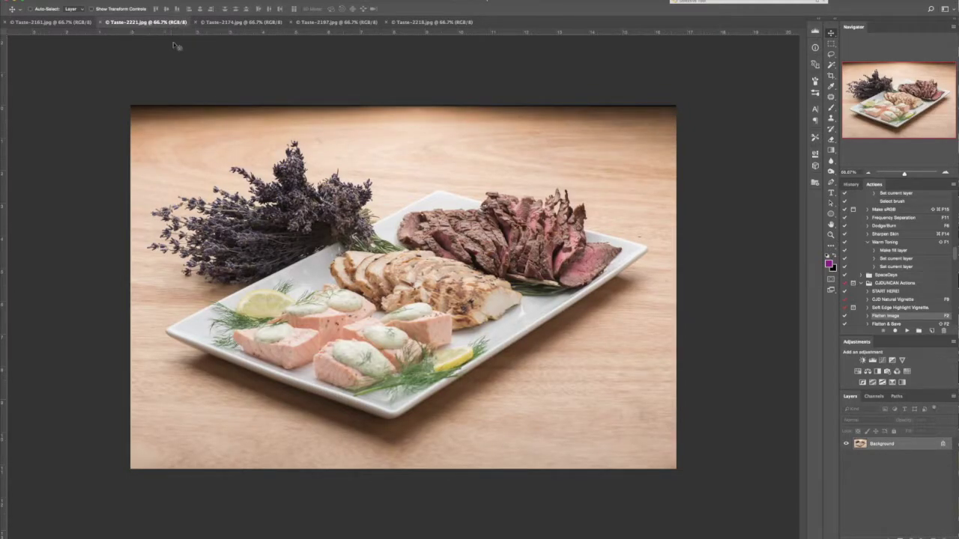
pyautogui.click(72, 24)
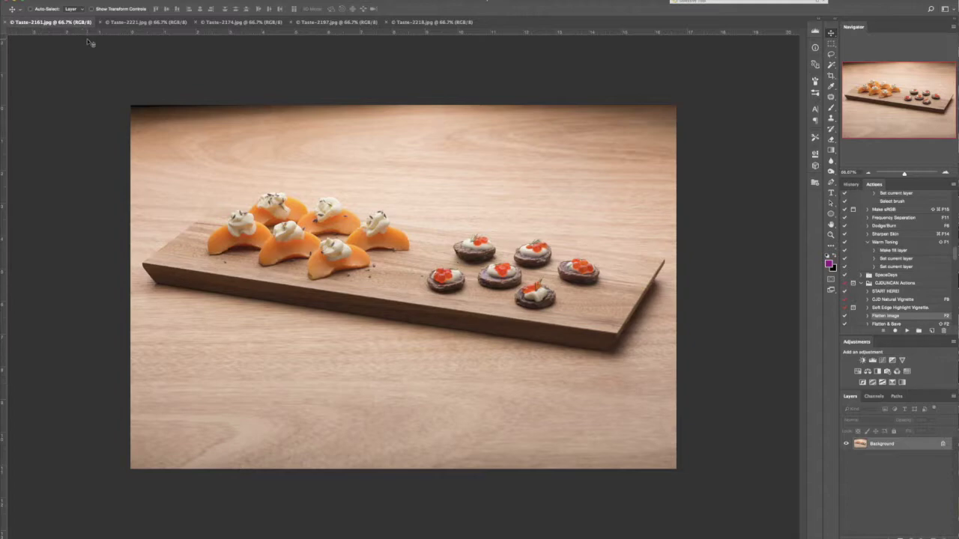
pyautogui.click(131, 24)
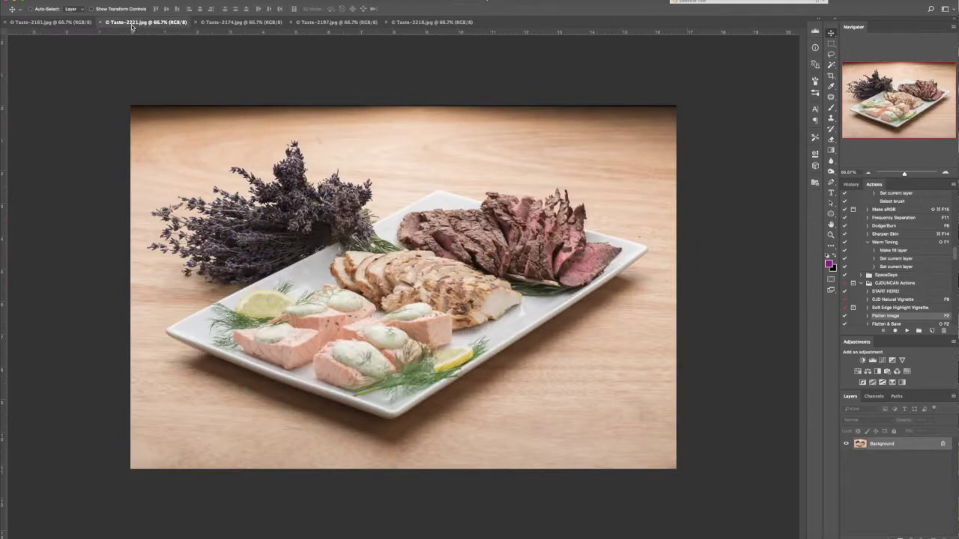
pyautogui.click(227, 24)
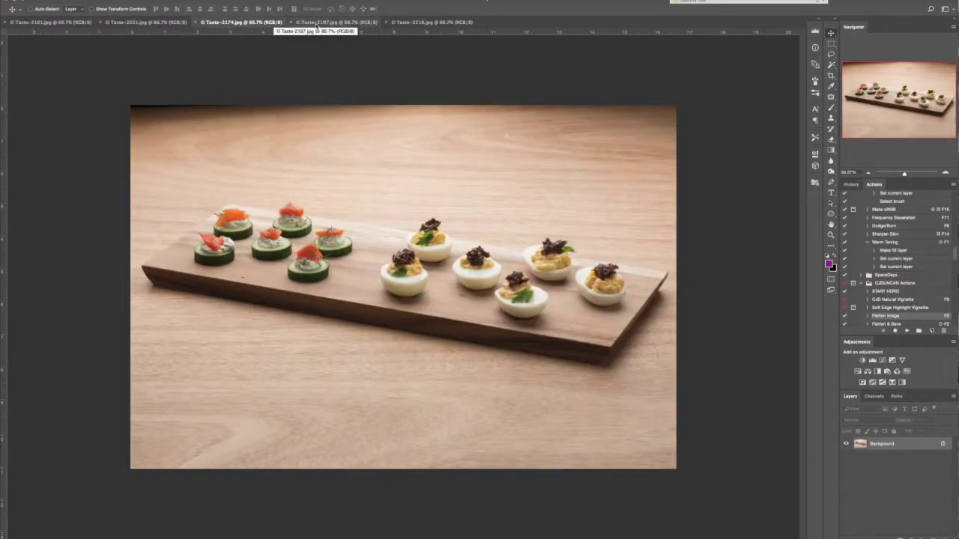
pyautogui.click(314, 24)
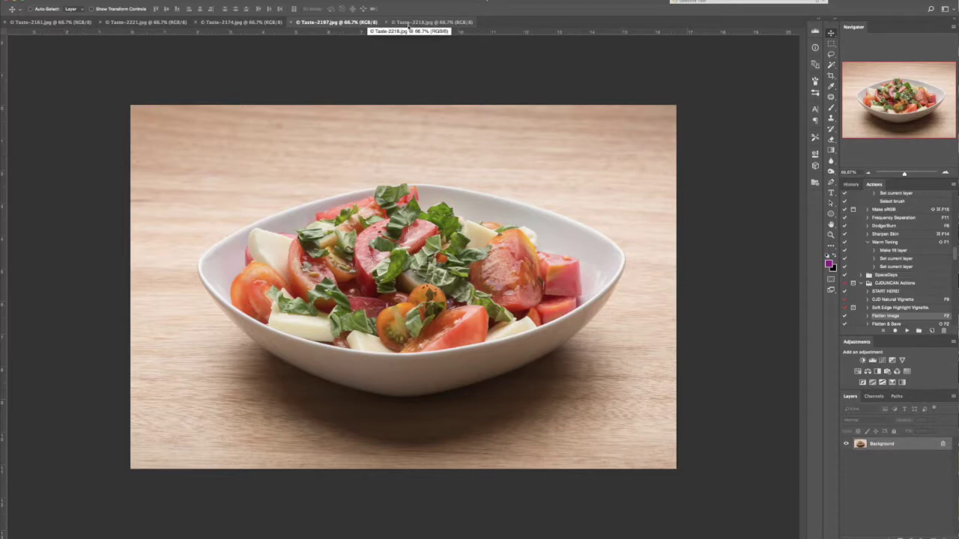
pyautogui.click(409, 25)
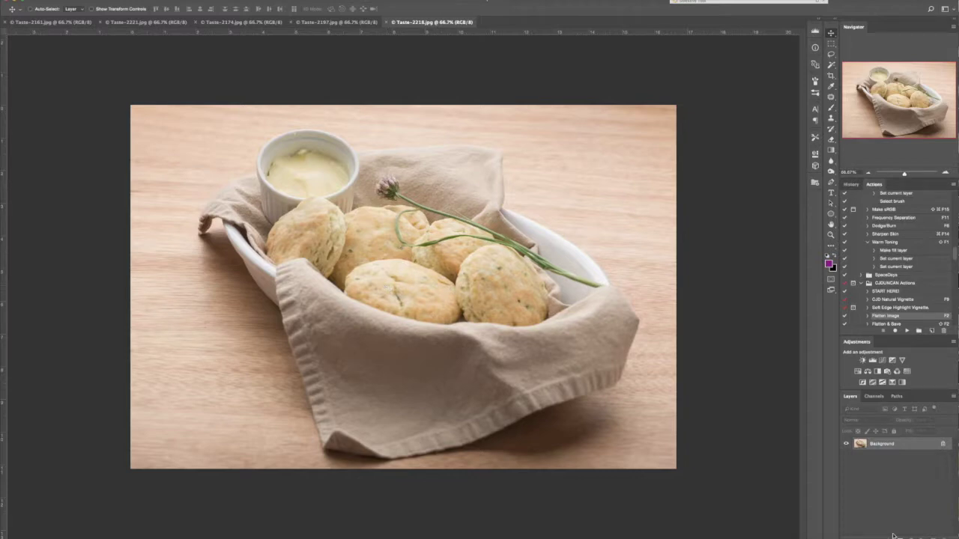
# Add a new layer to the biscuit photo and brush a purple loop, zigzags and a downward arrow over the back and front biscuits.
pyautogui.click(930, 533)
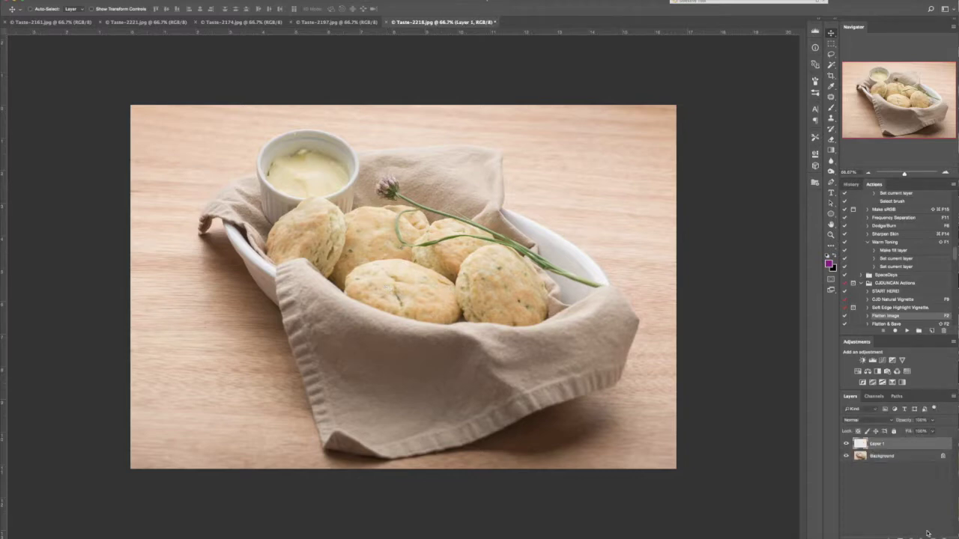
pyautogui.press('b')
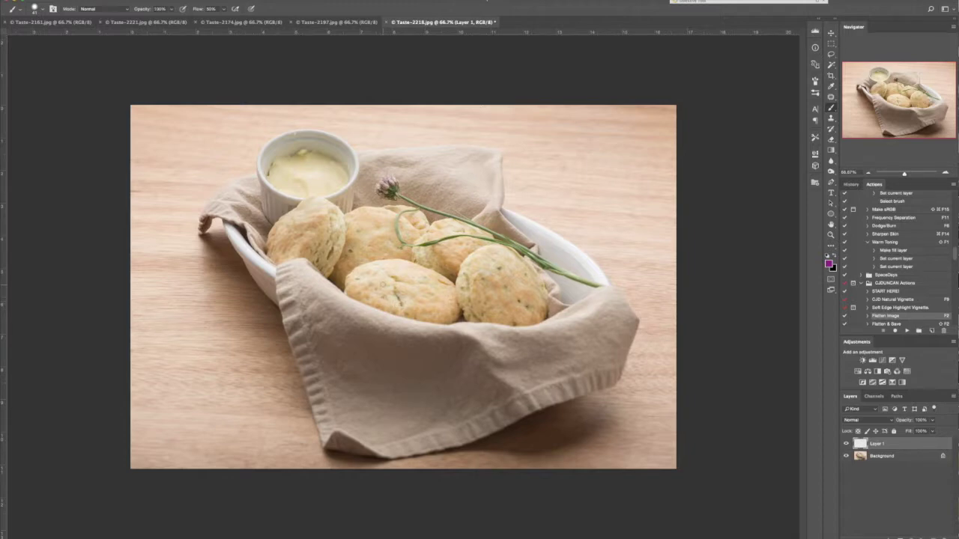
pyautogui.moveTo(359, 218)
pyautogui.mouseDown()
pyautogui.moveTo(400, 231)
pyautogui.moveTo(364, 228)
pyautogui.mouseUp()
pyautogui.moveTo(373, 282)
pyautogui.mouseDown()
pyautogui.moveTo(416, 301)
pyautogui.moveTo(465, 306)
pyautogui.moveTo(481, 278)
pyautogui.moveTo(498, 293)
pyautogui.moveTo(521, 271)
pyautogui.moveTo(543, 296)
pyautogui.mouseUp()
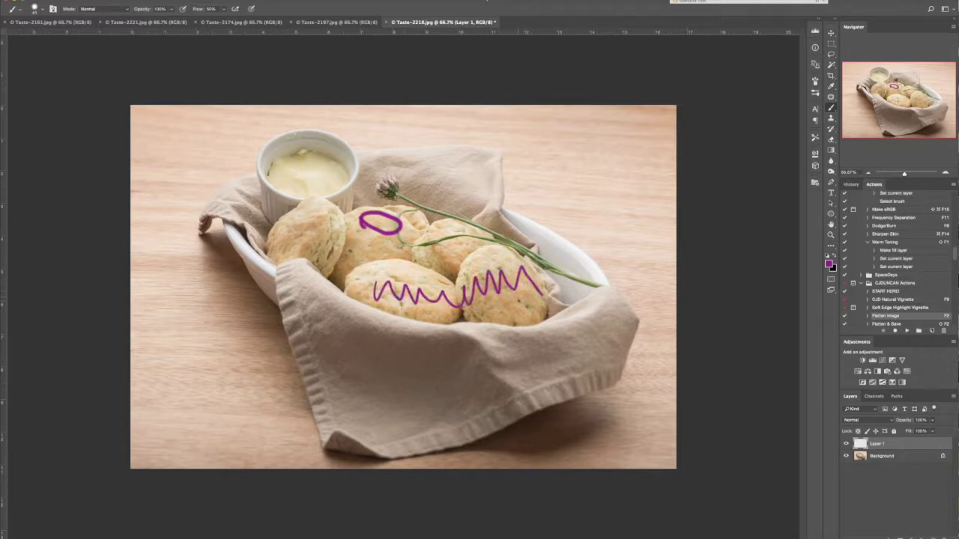
pyautogui.moveTo(389, 238)
pyautogui.mouseDown()
pyautogui.moveTo(408, 277)
pyautogui.moveTo(416, 263)
pyautogui.mouseUp()
pyautogui.moveTo(315, 224)
pyautogui.mouseDown()
pyautogui.moveTo(411, 212)
pyautogui.moveTo(460, 220)
pyautogui.mouseUp()
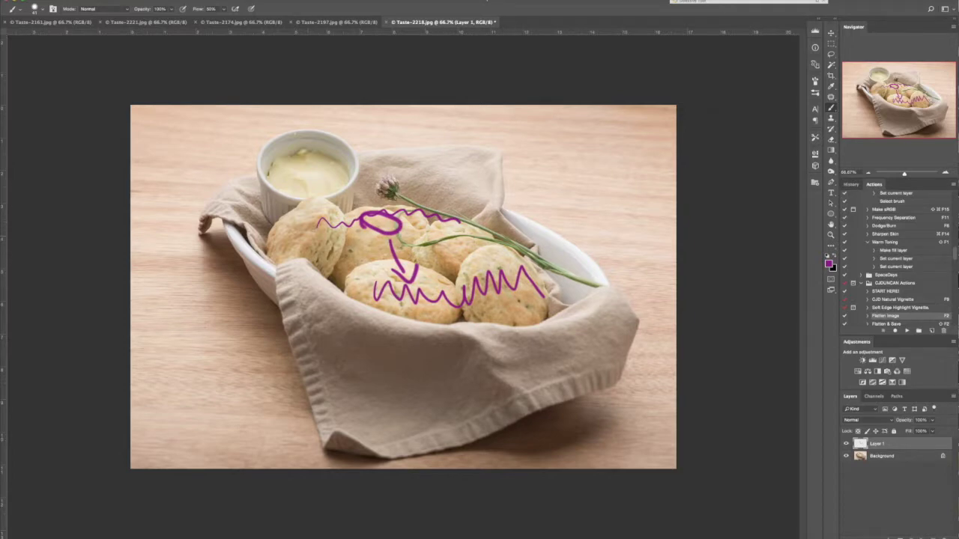
# Circle the butter dish area, brush an arrow along the chive stem and an arc over the biscuits, and hide the annotation layer.
pyautogui.moveTo(284, 181)
pyautogui.mouseDown()
pyautogui.moveTo(286, 225)
pyautogui.moveTo(350, 140)
pyautogui.moveTo(301, 156)
pyautogui.moveTo(283, 186)
pyautogui.mouseUp()
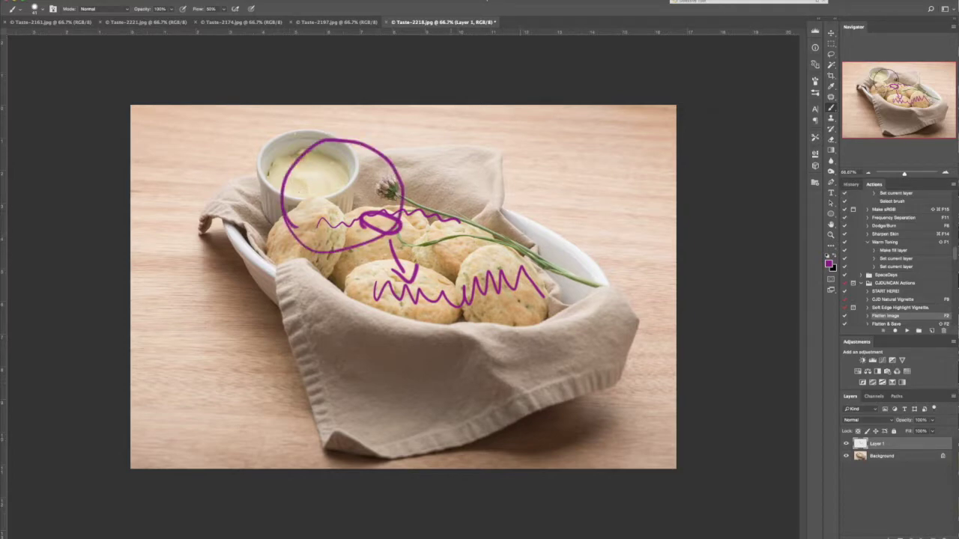
pyautogui.moveTo(547, 262)
pyautogui.mouseDown()
pyautogui.moveTo(452, 212)
pyautogui.moveTo(385, 196)
pyautogui.moveTo(375, 177)
pyautogui.moveTo(415, 187)
pyautogui.mouseUp()
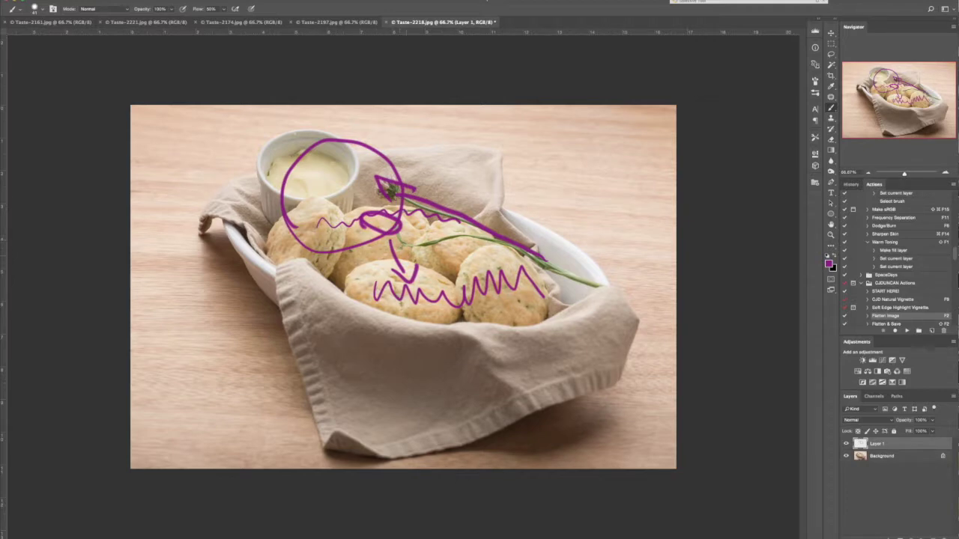
pyautogui.moveTo(331, 269)
pyautogui.mouseDown()
pyautogui.moveTo(398, 189)
pyautogui.moveTo(475, 197)
pyautogui.moveTo(529, 254)
pyautogui.moveTo(555, 324)
pyautogui.mouseUp()
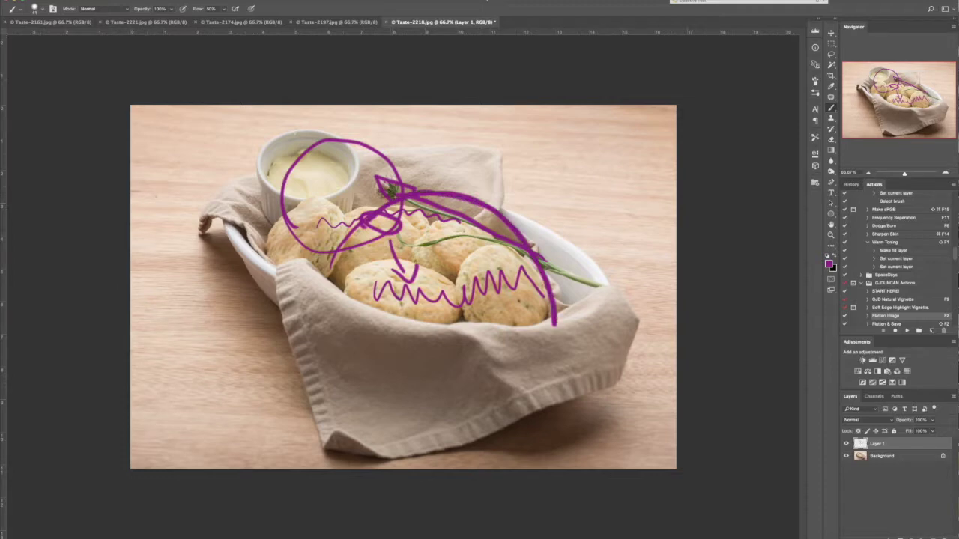
pyautogui.moveTo(397, 260); pyautogui.dragTo(411, 263)
pyautogui.click(846, 444)
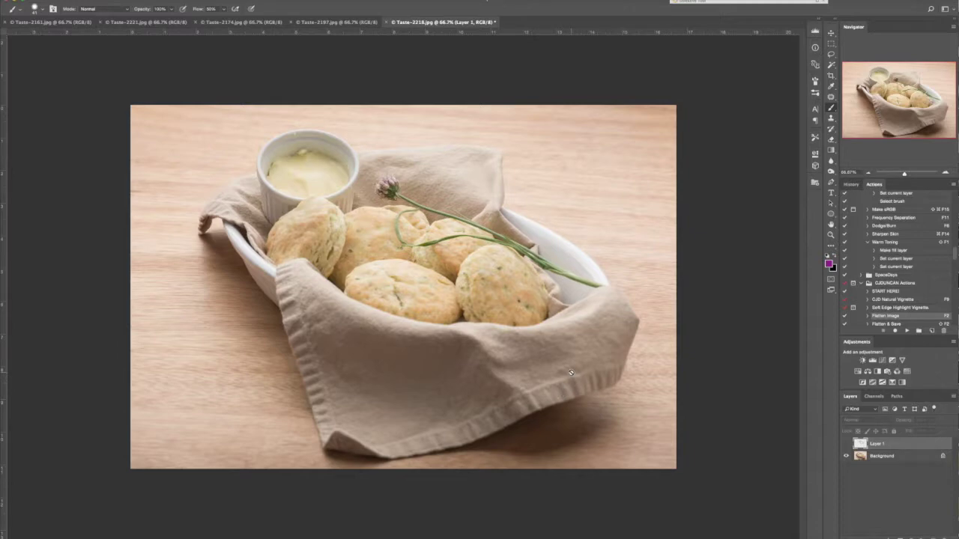
# In Taste-2197.jpg, outline the bowl's shadow, lower sides and rim in purple on a new layer, and hide that layer.
pyautogui.click(361, 23)
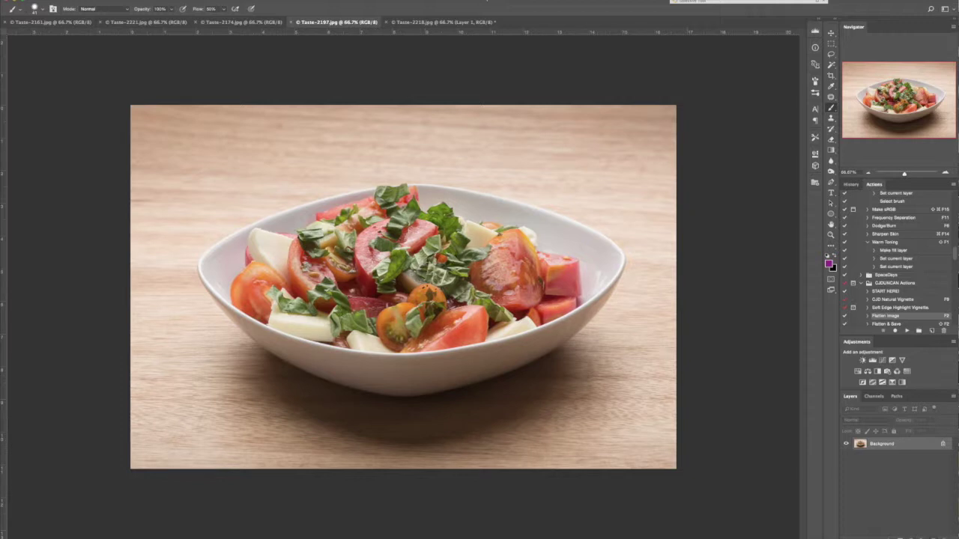
pyautogui.hotkey('ctrl', 'shift', 'alt', 'n')
pyautogui.moveTo(262, 379)
pyautogui.mouseDown()
pyautogui.moveTo(298, 403)
pyautogui.moveTo(397, 433)
pyautogui.moveTo(532, 396)
pyautogui.moveTo(552, 368)
pyautogui.mouseUp()
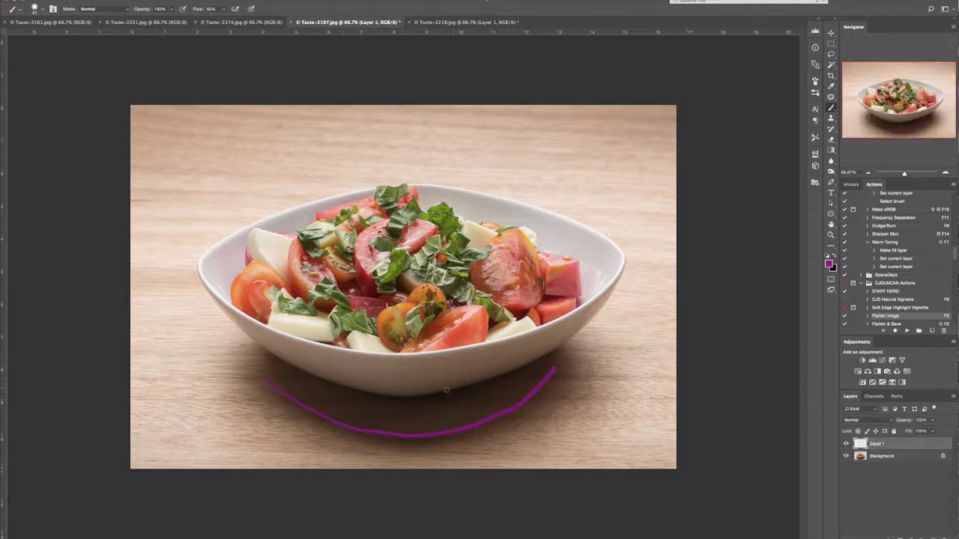
pyautogui.moveTo(358, 383); pyautogui.dragTo(319, 355)
pyautogui.moveTo(450, 381); pyautogui.dragTo(487, 356)
pyautogui.moveTo(618, 273)
pyautogui.mouseDown()
pyautogui.moveTo(583, 307)
pyautogui.moveTo(461, 354)
pyautogui.moveTo(262, 342)
pyautogui.moveTo(199, 272)
pyautogui.moveTo(301, 203)
pyautogui.moveTo(434, 182)
pyautogui.moveTo(533, 200)
pyautogui.moveTo(608, 229)
pyautogui.moveTo(616, 289)
pyautogui.mouseUp()
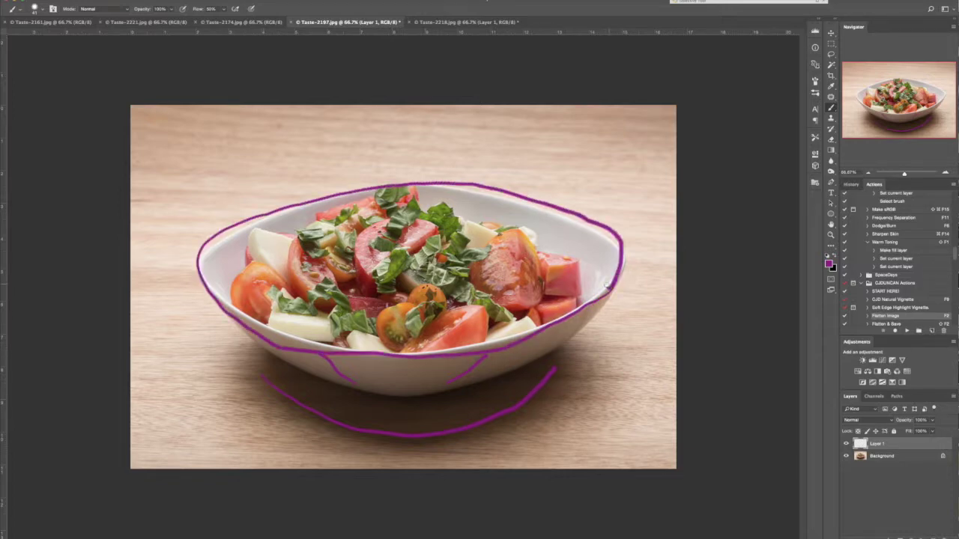
pyautogui.click(846, 444)
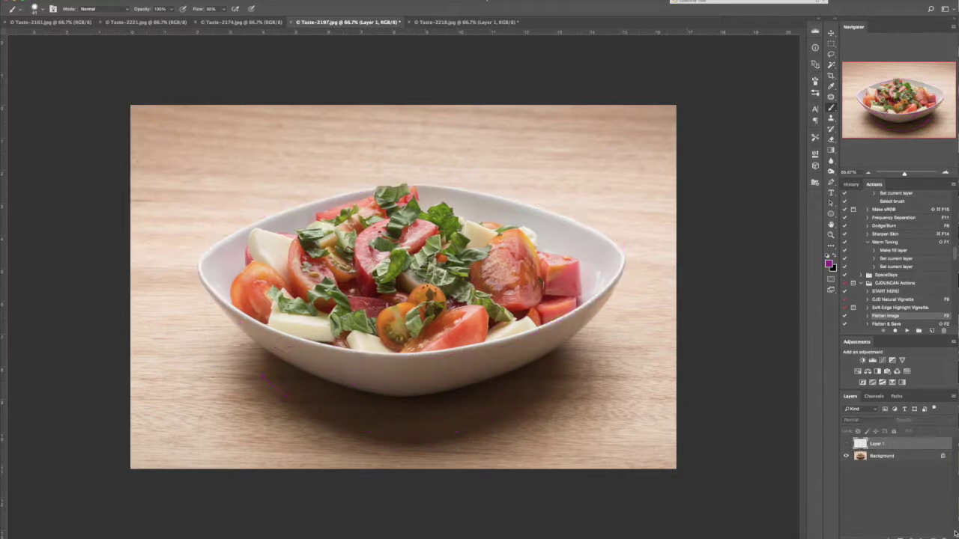
# Add a second annotation layer to the salad photo, try a purple loop around the middle of the salad, and undo that stroke.
pyautogui.hotkey('ctrl', 'shift', 'alt', 'n')
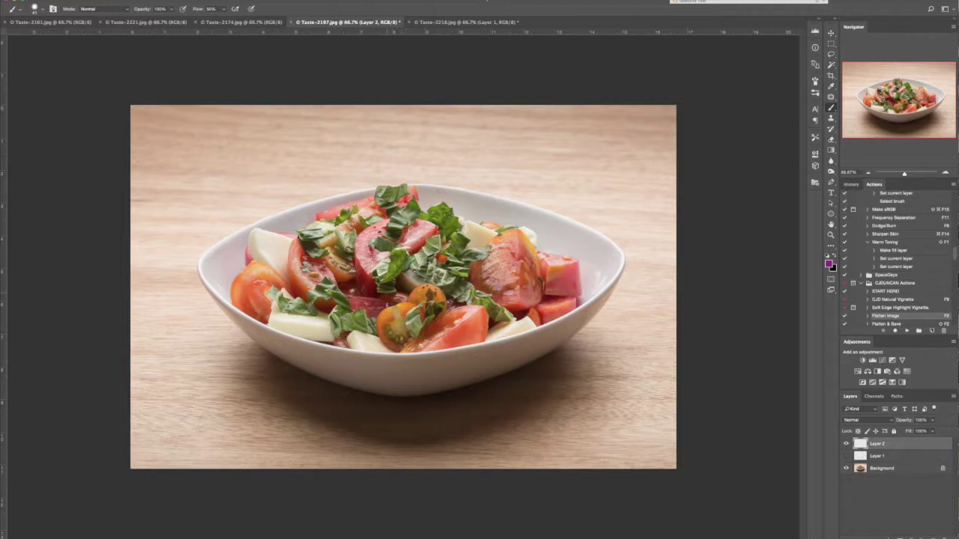
pyautogui.moveTo(340, 261)
pyautogui.mouseDown()
pyautogui.moveTo(367, 323)
pyautogui.moveTo(423, 223)
pyautogui.moveTo(337, 264)
pyautogui.mouseUp()
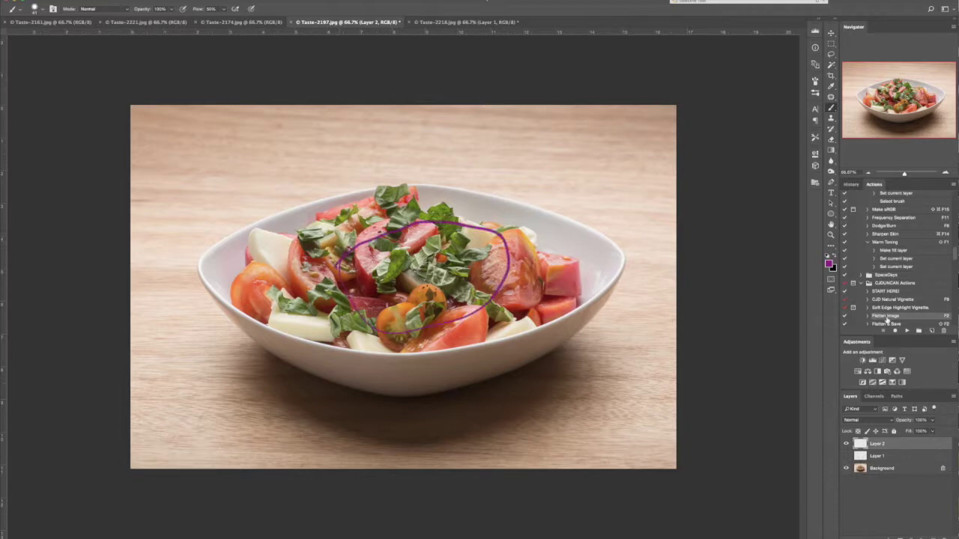
pyautogui.click(851, 185)
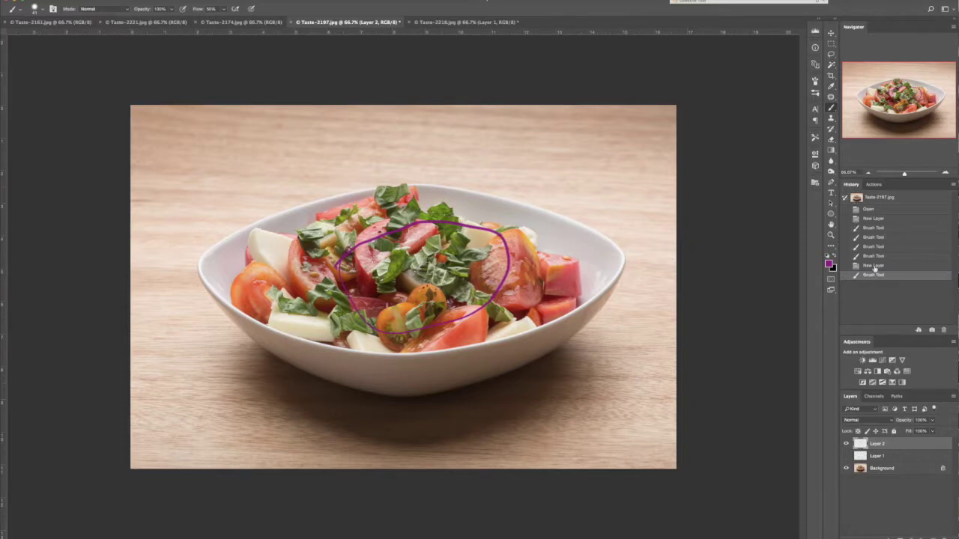
pyautogui.click(874, 266)
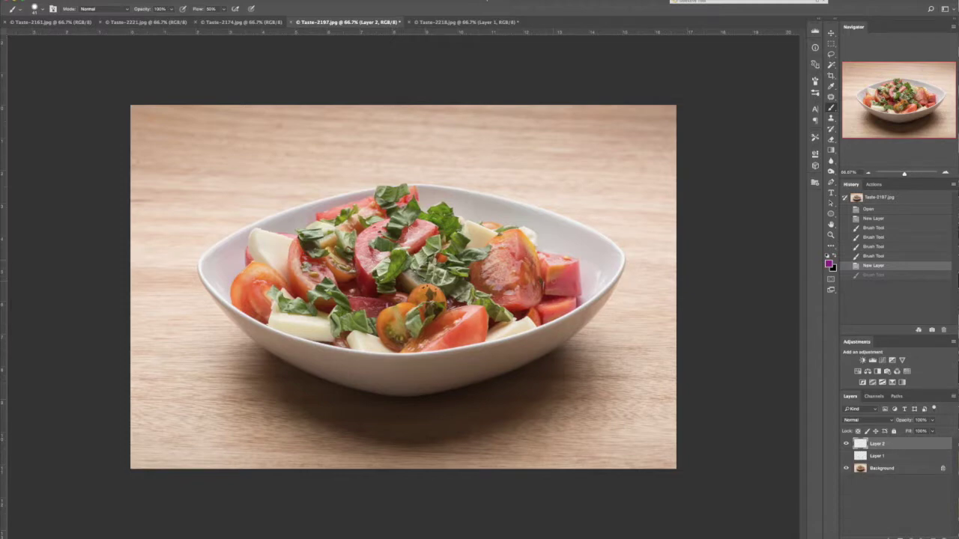
# Mark the individual tomato pieces across the salad with short purple brush strokes, small loops and one filled dot.
pyautogui.moveTo(497, 249); pyautogui.dragTo(507, 294)
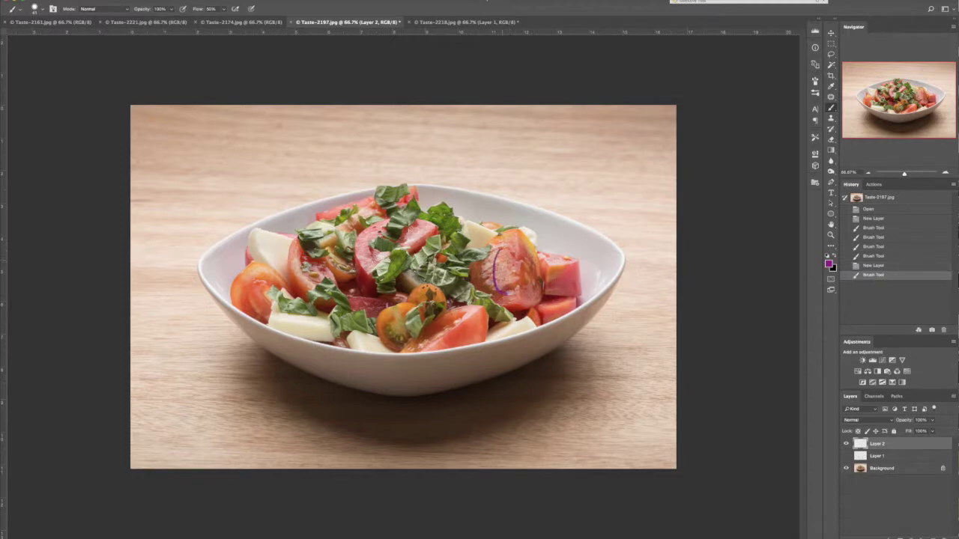
pyautogui.moveTo(289, 271)
pyautogui.mouseDown()
pyautogui.moveTo(313, 285)
pyautogui.moveTo(301, 278)
pyautogui.mouseUp()
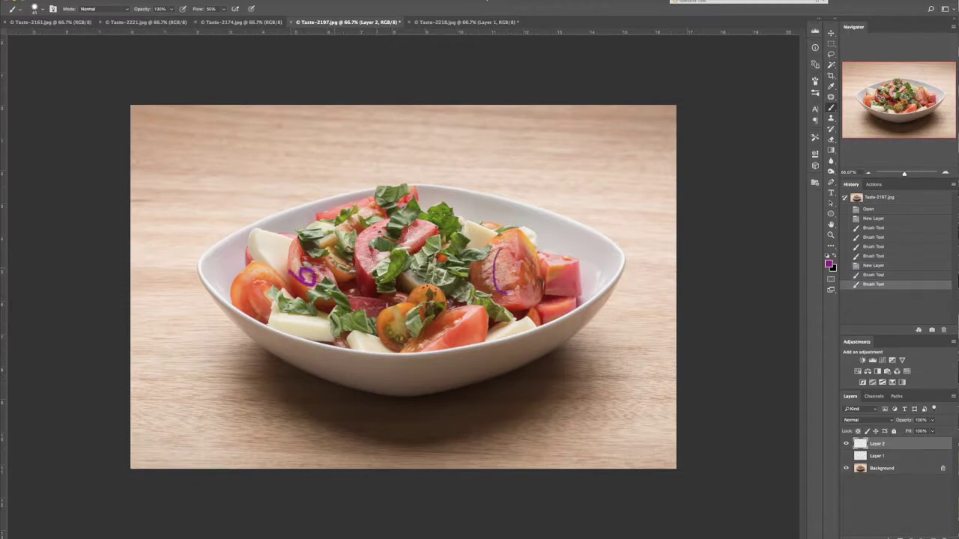
pyautogui.moveTo(373, 258); pyautogui.dragTo(419, 232)
pyautogui.moveTo(428, 336); pyautogui.dragTo(454, 314)
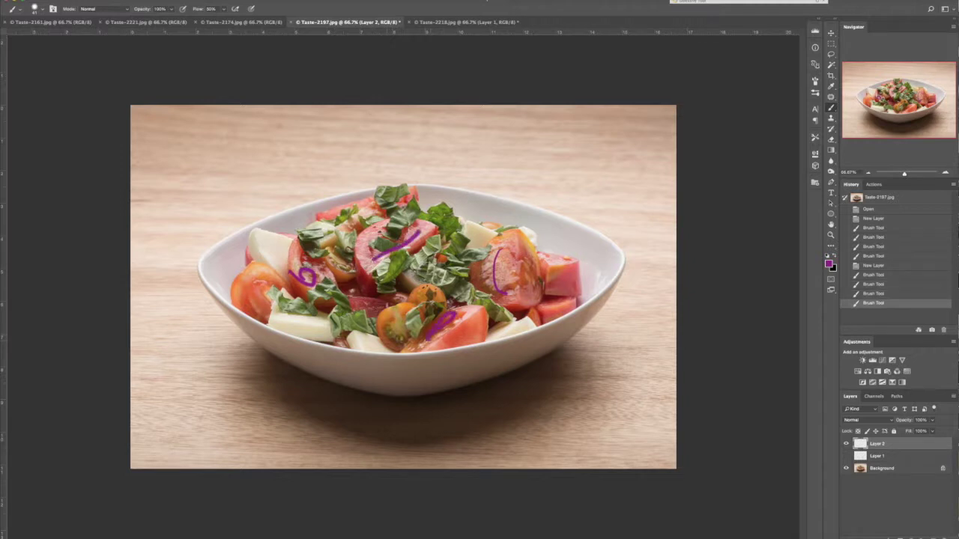
pyautogui.moveTo(393, 340)
pyautogui.mouseDown()
pyautogui.moveTo(388, 313)
pyautogui.moveTo(403, 337)
pyautogui.mouseUp()
pyautogui.moveTo(252, 315); pyautogui.dragTo(277, 283)
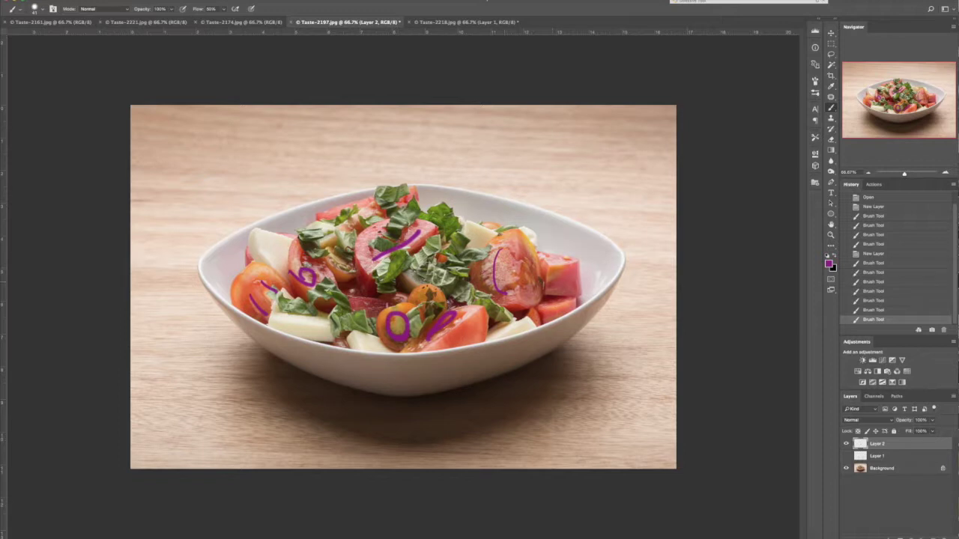
pyautogui.moveTo(568, 286)
pyautogui.mouseDown()
pyautogui.moveTo(566, 273)
pyautogui.moveTo(581, 272)
pyautogui.moveTo(571, 280)
pyautogui.mouseUp()
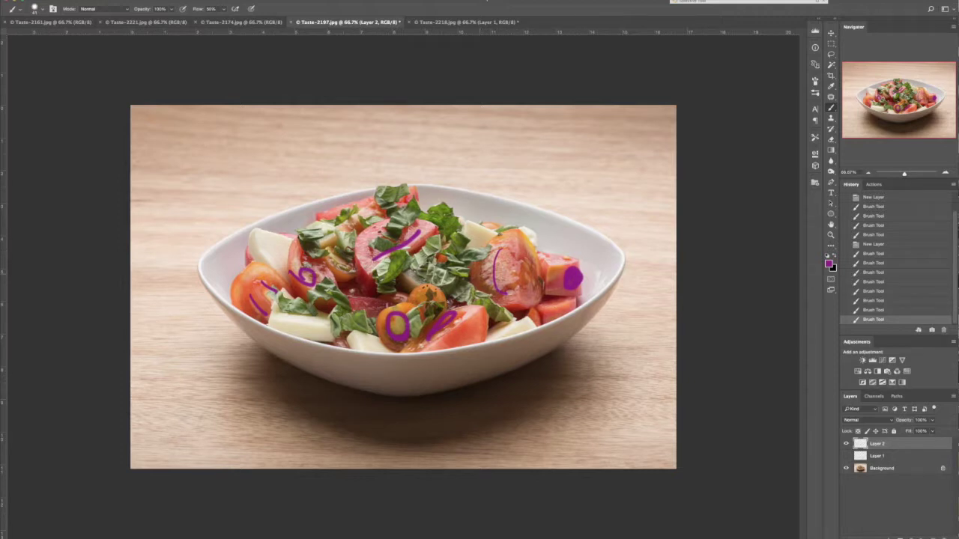
pyautogui.moveTo(488, 295); pyautogui.dragTo(483, 271)
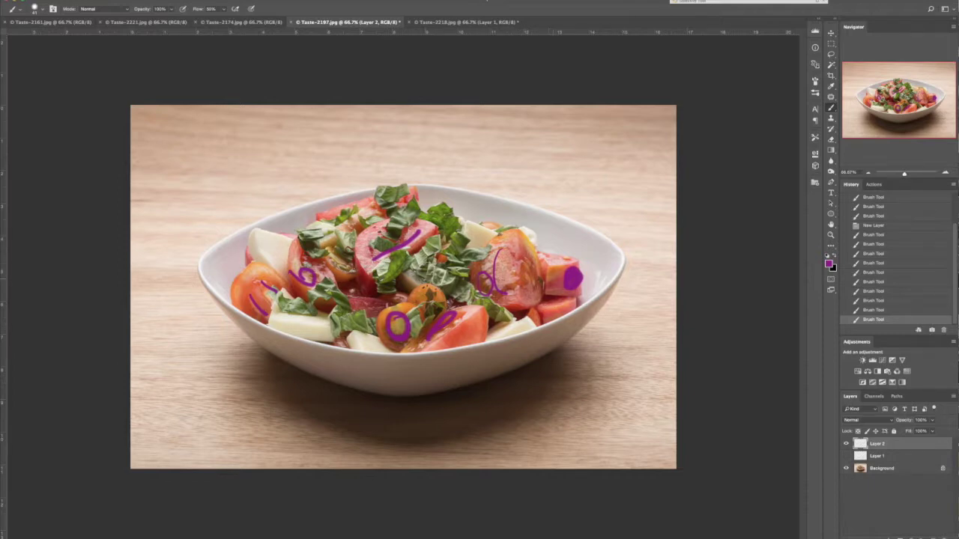
# Try purple strokes around the central tomato and over the top of the salad, and revert them through the history.
pyautogui.scroll(-2, 895, 258)
pyautogui.moveTo(408, 220)
pyautogui.mouseDown()
pyautogui.moveTo(365, 246)
pyautogui.moveTo(362, 274)
pyautogui.mouseUp()
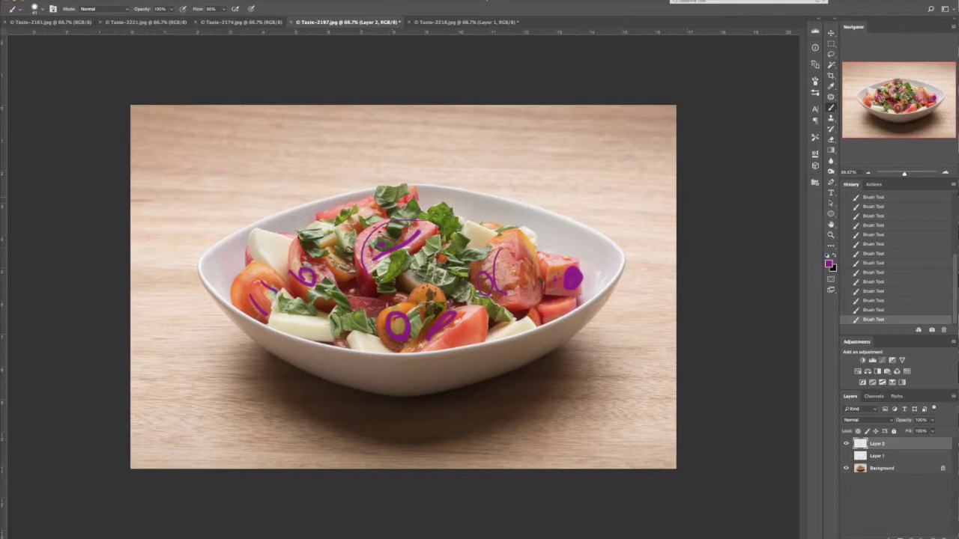
pyautogui.moveTo(381, 191); pyautogui.dragTo(402, 189)
pyautogui.moveTo(338, 197)
pyautogui.mouseDown()
pyautogui.moveTo(417, 186)
pyautogui.moveTo(343, 203)
pyautogui.moveTo(370, 196)
pyautogui.mouseUp()
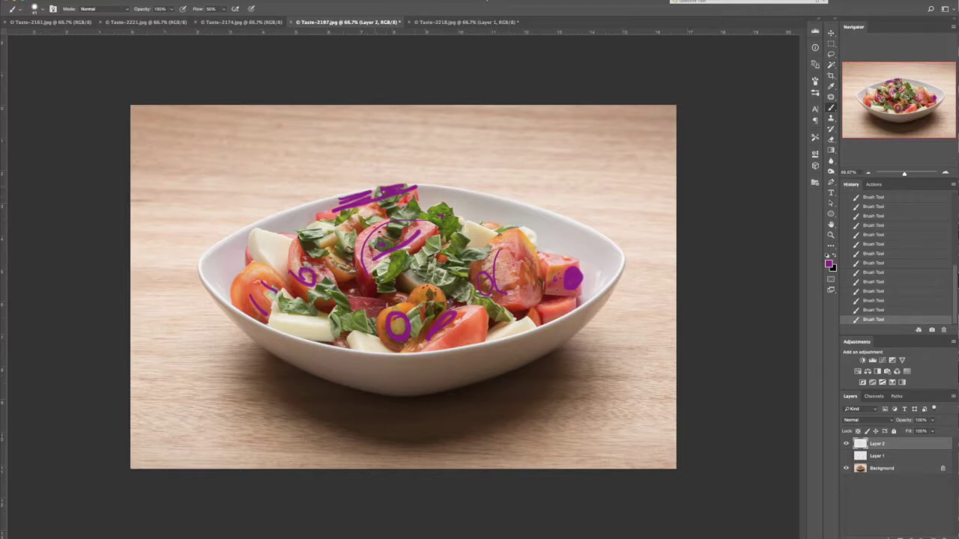
pyautogui.moveTo(416, 192)
pyautogui.mouseDown()
pyautogui.moveTo(393, 188)
pyautogui.moveTo(410, 196)
pyautogui.mouseUp()
pyautogui.moveTo(352, 193)
pyautogui.mouseDown()
pyautogui.moveTo(430, 187)
pyautogui.moveTo(397, 210)
pyautogui.mouseUp()
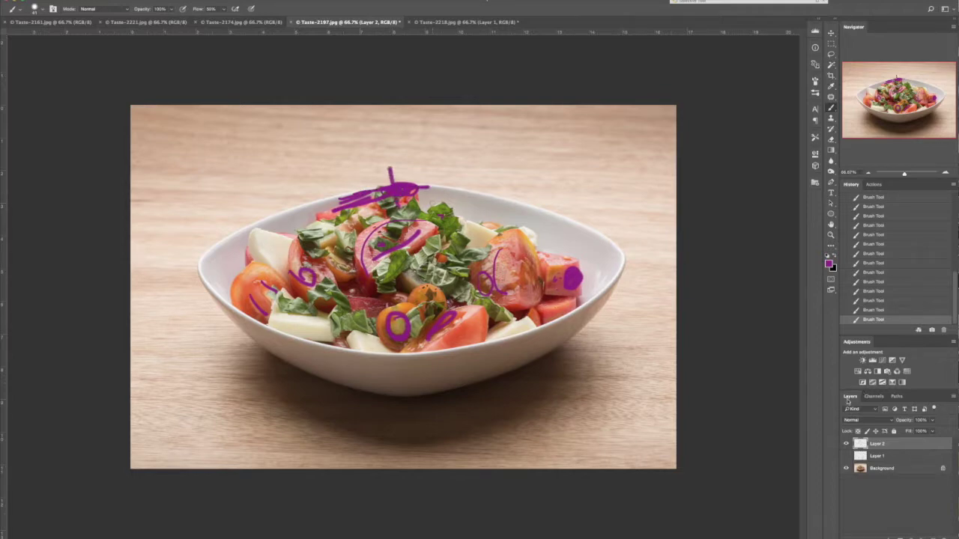
pyautogui.click(882, 245)
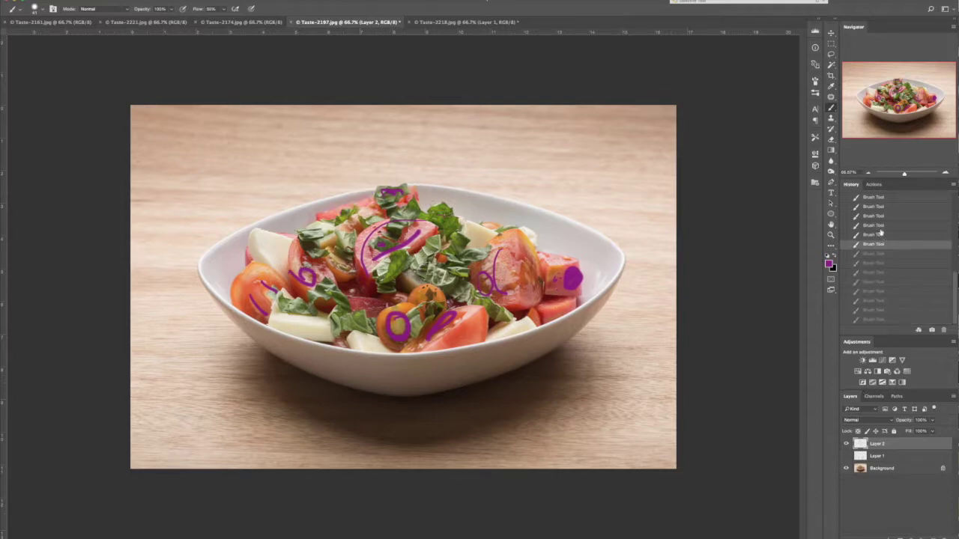
pyautogui.click(874, 227)
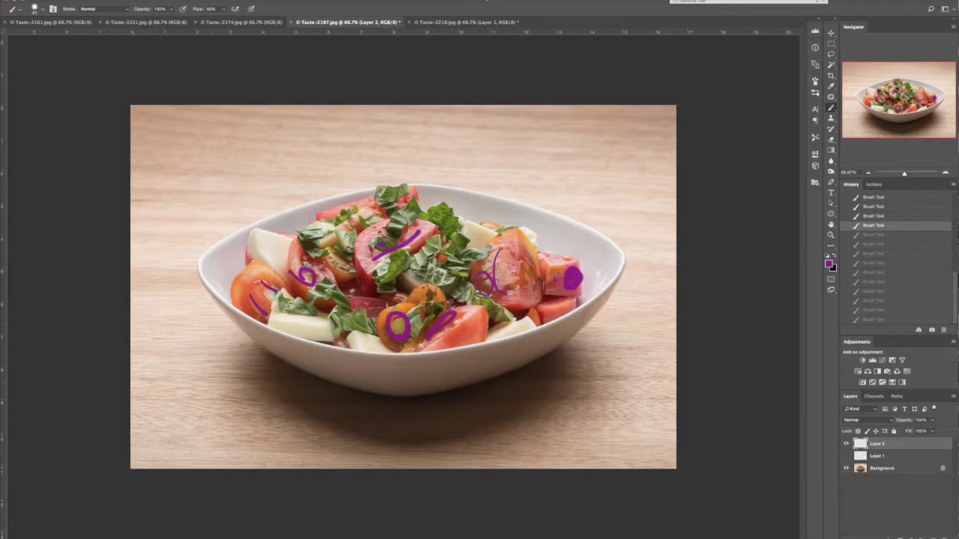
# Sweep purple arcs and a zigzag across the salad and above its top, add a stroke through the middle, and hide the layer.
pyautogui.moveTo(290, 292)
pyautogui.mouseDown()
pyautogui.moveTo(306, 262)
pyautogui.moveTo(417, 210)
pyautogui.moveTo(526, 244)
pyautogui.moveTo(556, 295)
pyautogui.mouseUp()
pyautogui.moveTo(459, 192); pyautogui.dragTo(562, 244)
pyautogui.moveTo(296, 223)
pyautogui.mouseDown()
pyautogui.moveTo(274, 253)
pyautogui.moveTo(304, 229)
pyautogui.mouseUp()
pyautogui.moveTo(378, 199)
pyautogui.mouseDown()
pyautogui.moveTo(405, 193)
pyautogui.moveTo(387, 197)
pyautogui.mouseUp()
pyautogui.moveTo(291, 263)
pyautogui.mouseDown()
pyautogui.moveTo(402, 152)
pyautogui.moveTo(547, 256)
pyautogui.mouseUp()
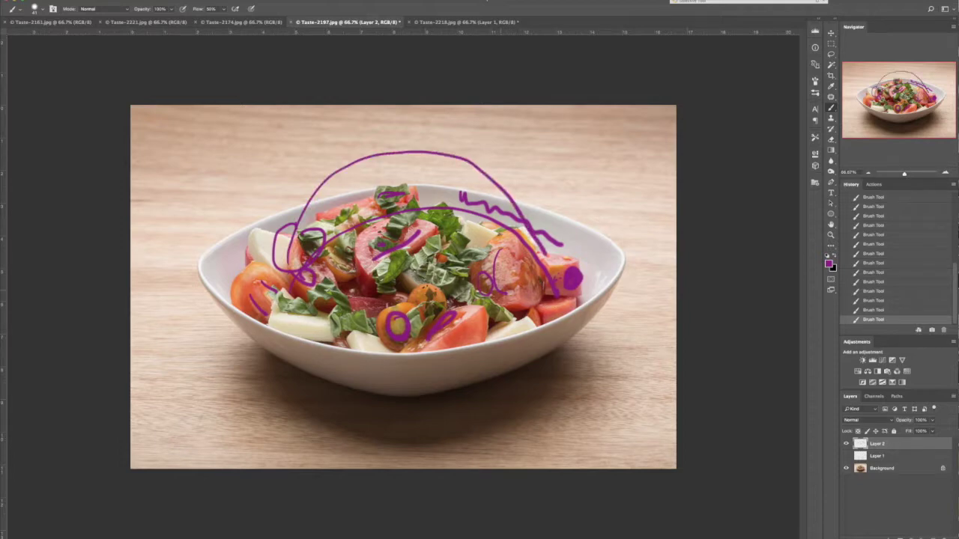
pyautogui.moveTo(403, 256); pyautogui.dragTo(406, 316)
pyautogui.click(845, 443)
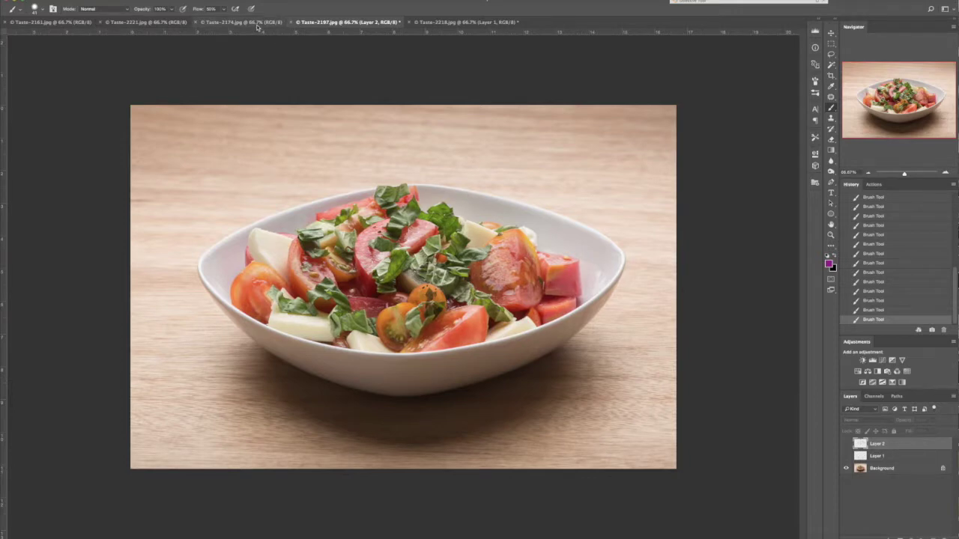
# In Taste-2221.jpg, circle the platter's front corner and the sliced beef in purple on a new layer.
pyautogui.click(261, 23)
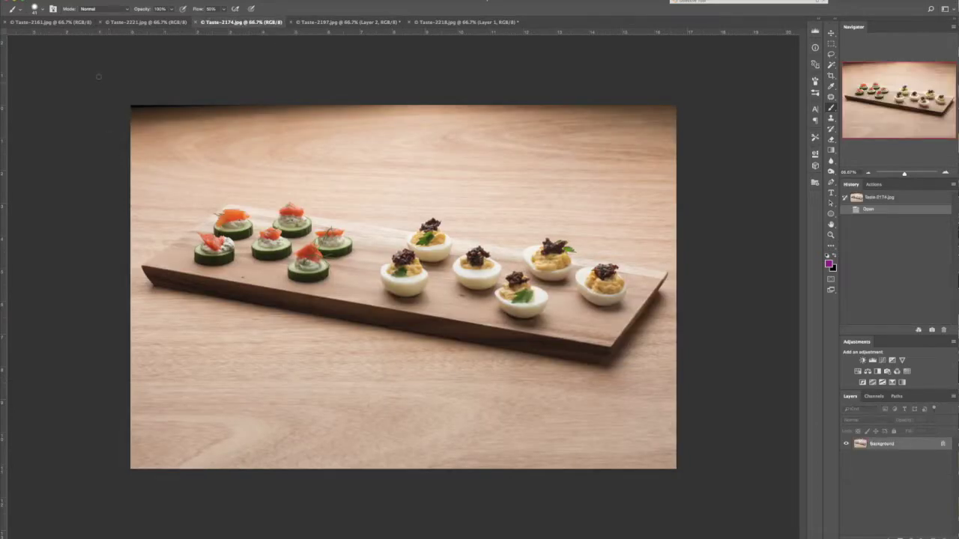
pyautogui.click(142, 22)
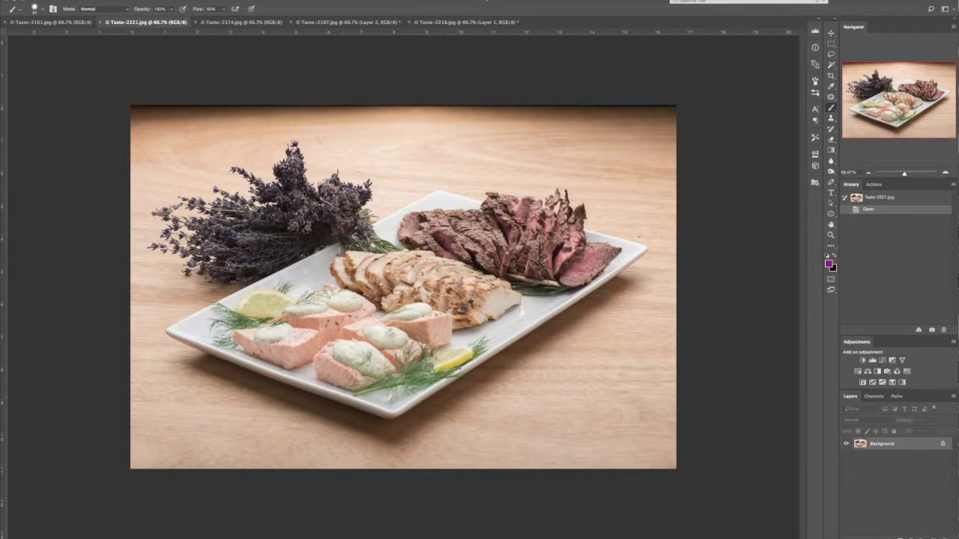
pyautogui.hotkey('ctrl', 'shift', 'alt', 'n')
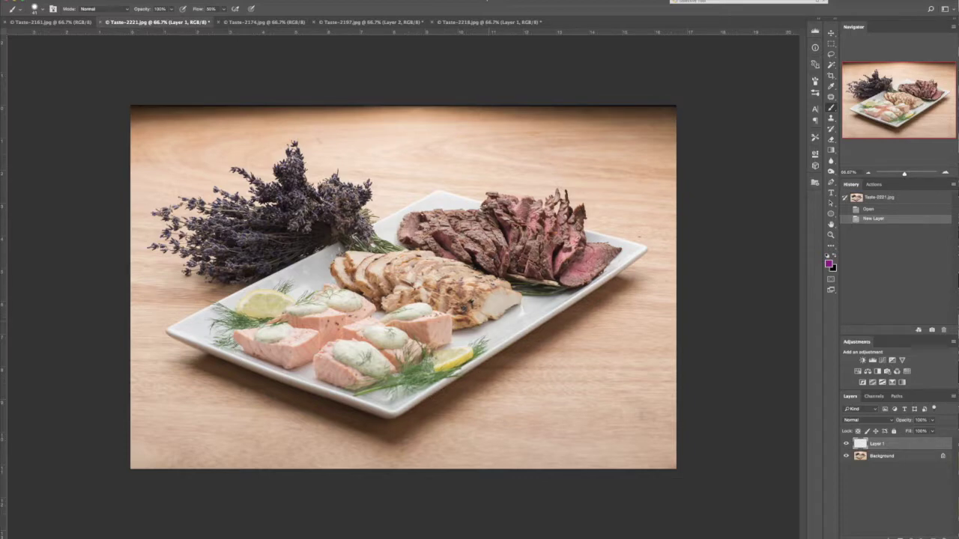
pyautogui.moveTo(367, 346)
pyautogui.mouseDown()
pyautogui.moveTo(324, 361)
pyautogui.moveTo(333, 427)
pyautogui.moveTo(470, 366)
pyautogui.moveTo(352, 335)
pyautogui.moveTo(319, 390)
pyautogui.mouseUp()
pyautogui.moveTo(535, 181)
pyautogui.mouseDown()
pyautogui.moveTo(488, 188)
pyautogui.moveTo(486, 227)
pyautogui.moveTo(536, 260)
pyautogui.moveTo(599, 217)
pyautogui.moveTo(542, 180)
pyautogui.moveTo(518, 190)
pyautogui.mouseUp()
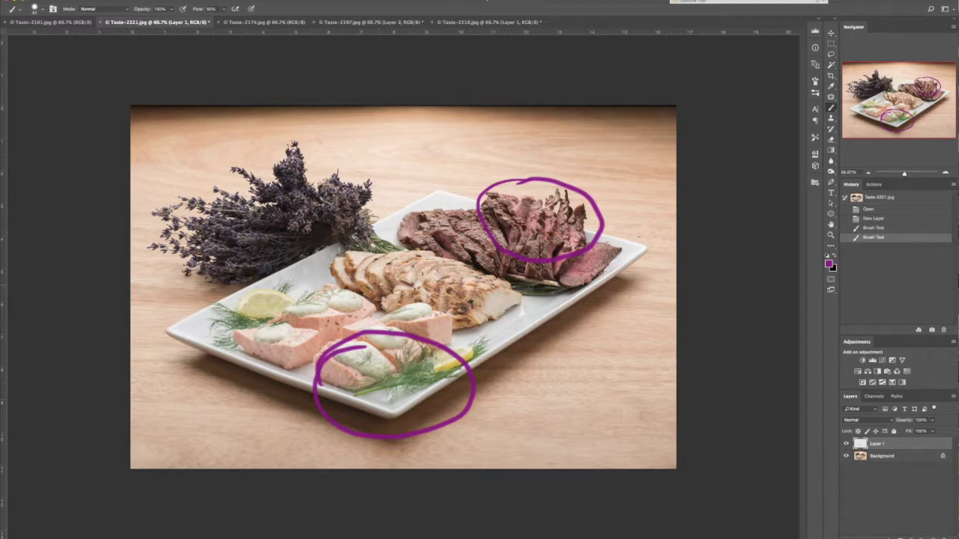
# Mark the herbs beside the meats, outline the lavender bunch with strokes inside it, and hide the annotation layer.
pyautogui.click(530, 292)
pyautogui.moveTo(373, 237)
pyautogui.mouseDown()
pyautogui.moveTo(391, 246)
pyautogui.moveTo(370, 245)
pyautogui.mouseUp()
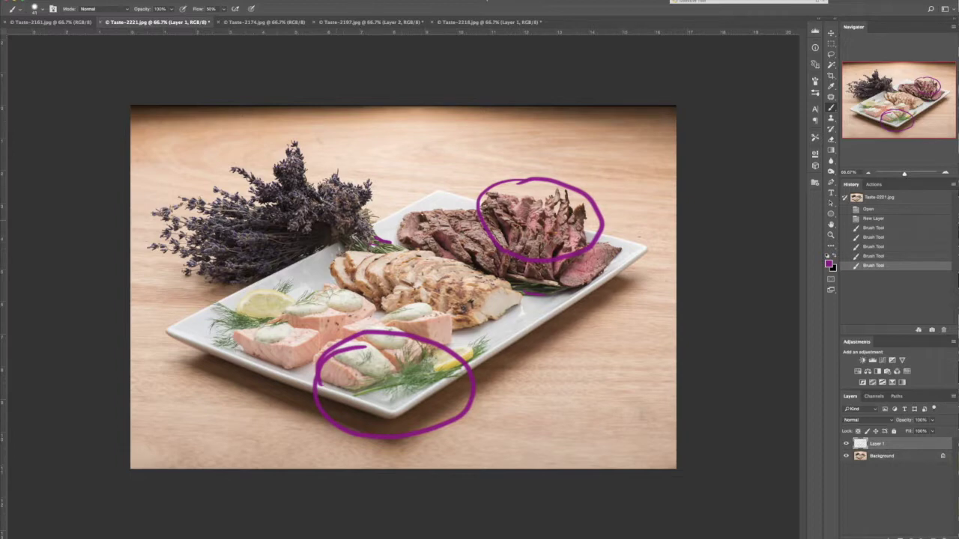
pyautogui.moveTo(294, 144)
pyautogui.mouseDown()
pyautogui.moveTo(197, 225)
pyautogui.moveTo(188, 266)
pyautogui.moveTo(227, 283)
pyautogui.moveTo(364, 240)
pyautogui.moveTo(301, 150)
pyautogui.mouseUp()
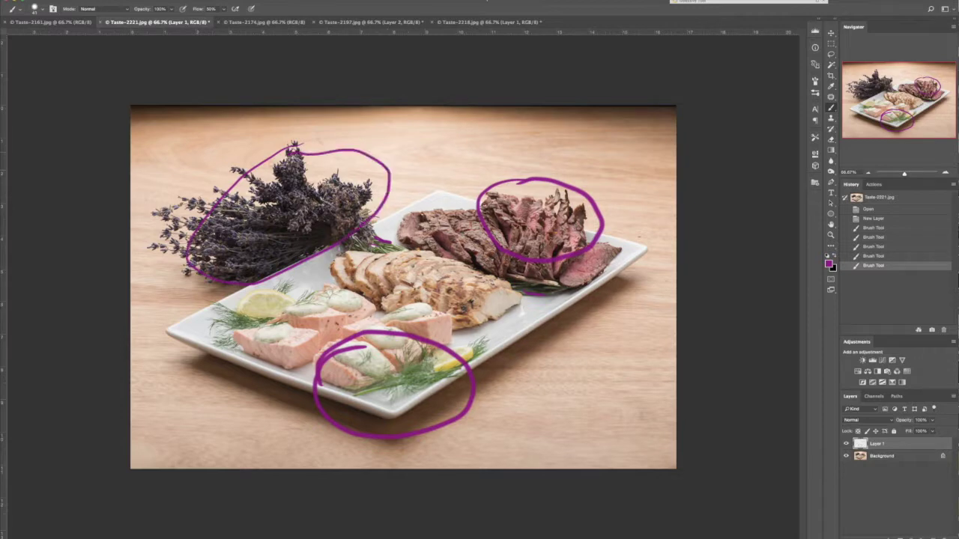
pyautogui.moveTo(300, 204); pyautogui.dragTo(337, 233)
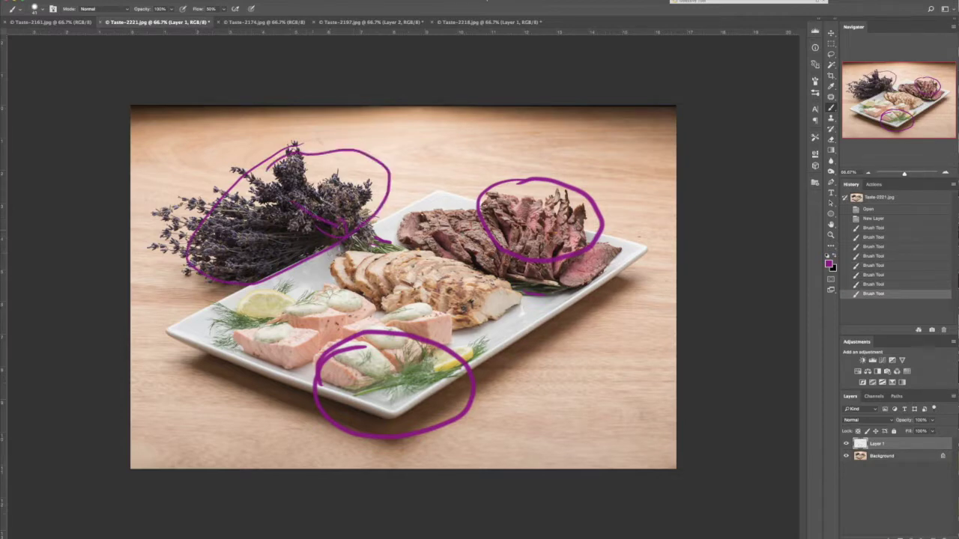
pyautogui.click(293, 215)
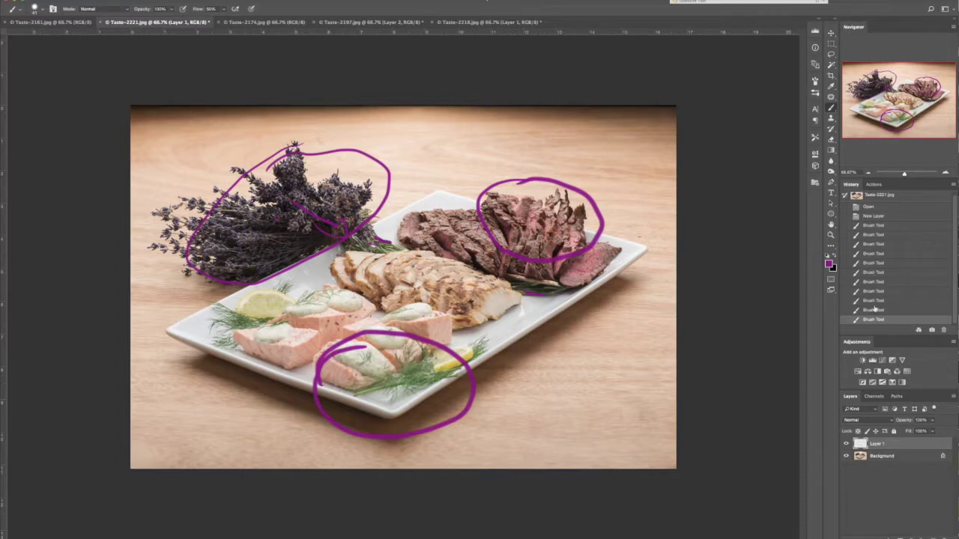
pyautogui.click(847, 444)
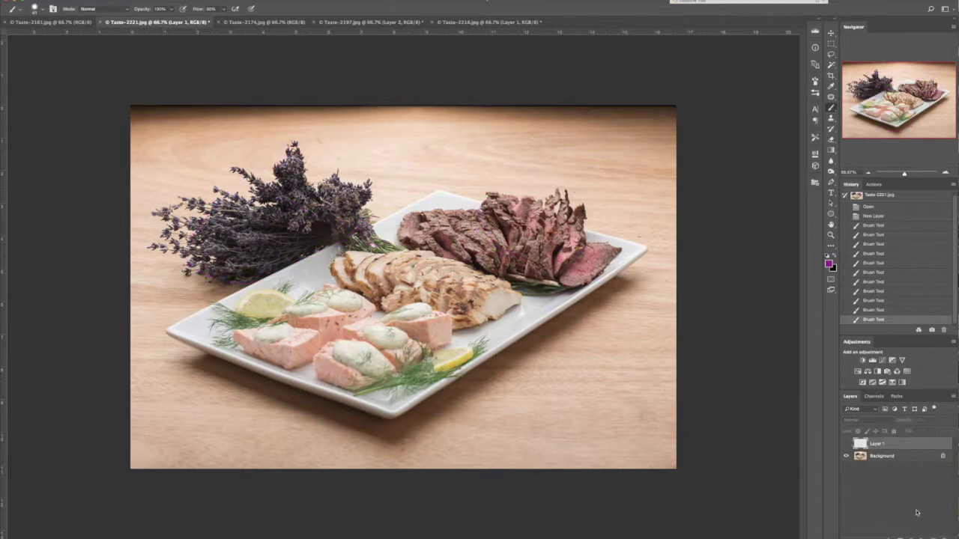
# On a second new layer, trace the platter's shadow with purple lines, a downward arrow and a sweeping curve, and hide the layer.
pyautogui.hotkey('ctrl', 'shift', 'alt', 'n')
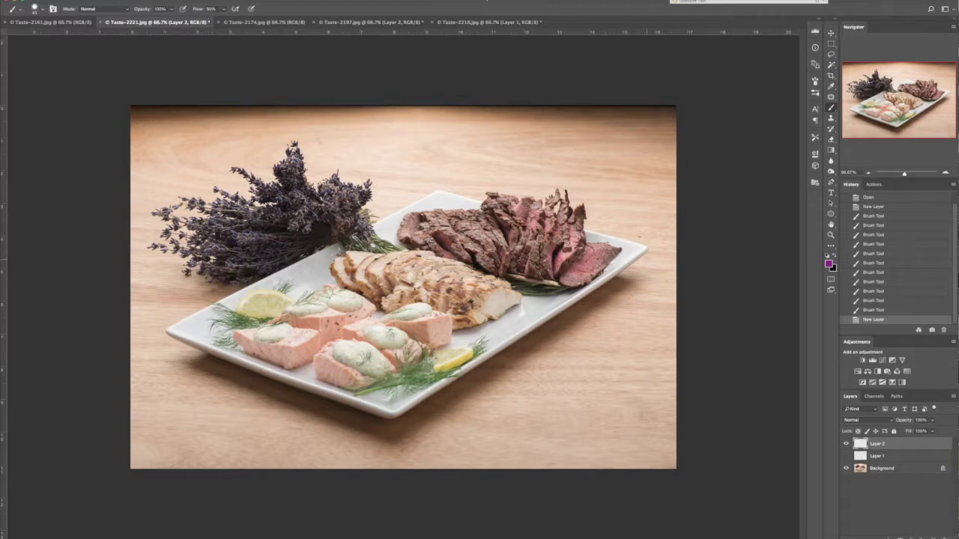
pyautogui.moveTo(614, 295)
pyautogui.mouseDown()
pyautogui.moveTo(640, 365)
pyautogui.moveTo(654, 335)
pyautogui.mouseUp()
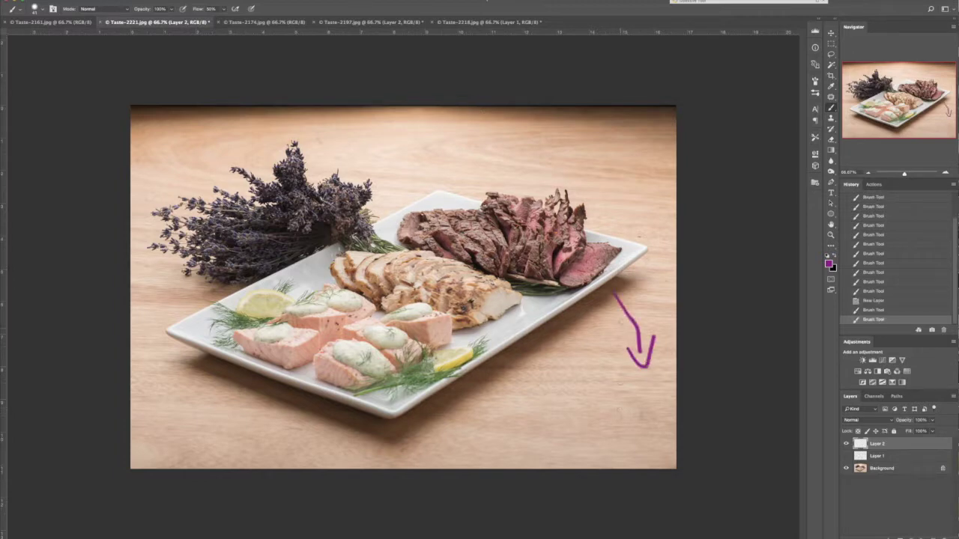
pyautogui.moveTo(423, 411); pyautogui.dragTo(663, 302)
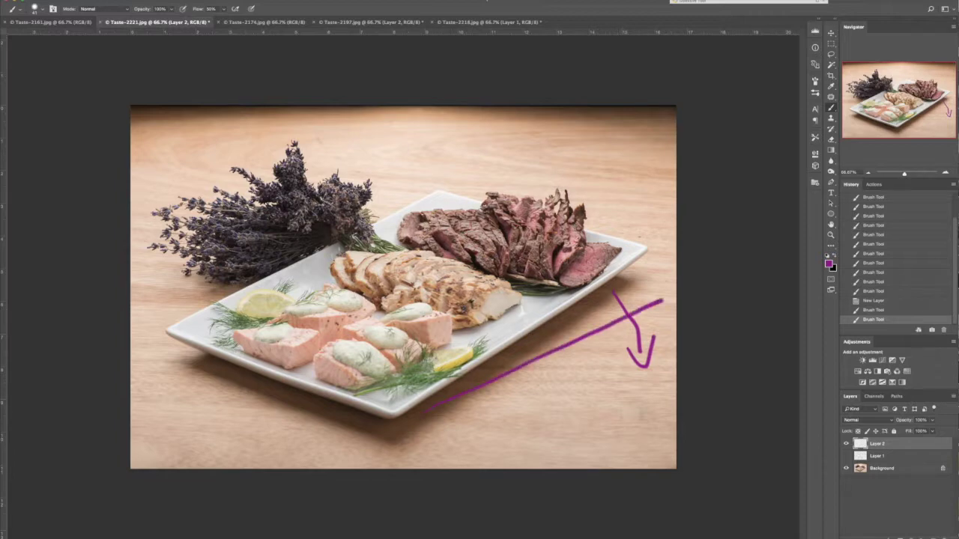
pyautogui.moveTo(421, 424); pyautogui.dragTo(667, 351)
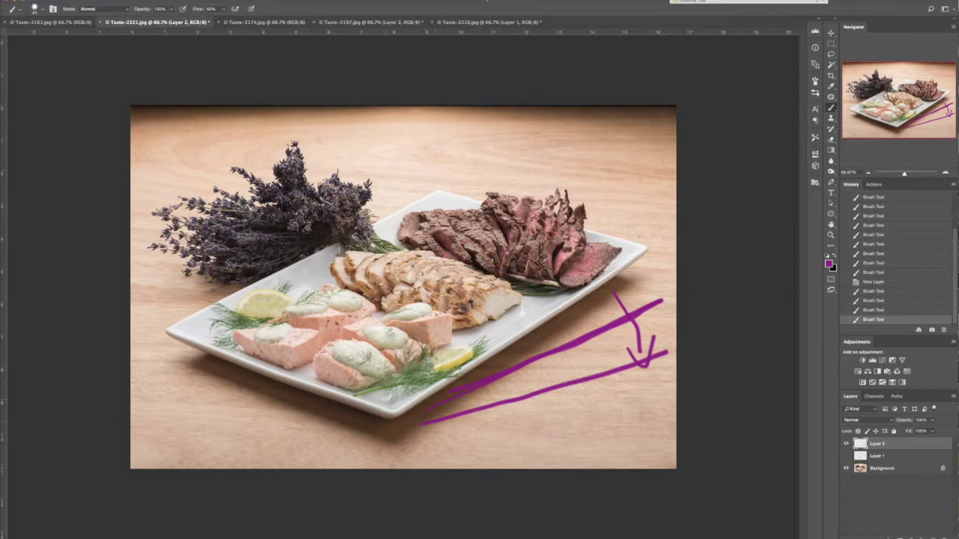
pyautogui.moveTo(191, 348)
pyautogui.mouseDown()
pyautogui.moveTo(341, 428)
pyautogui.moveTo(424, 427)
pyautogui.moveTo(539, 330)
pyautogui.mouseUp()
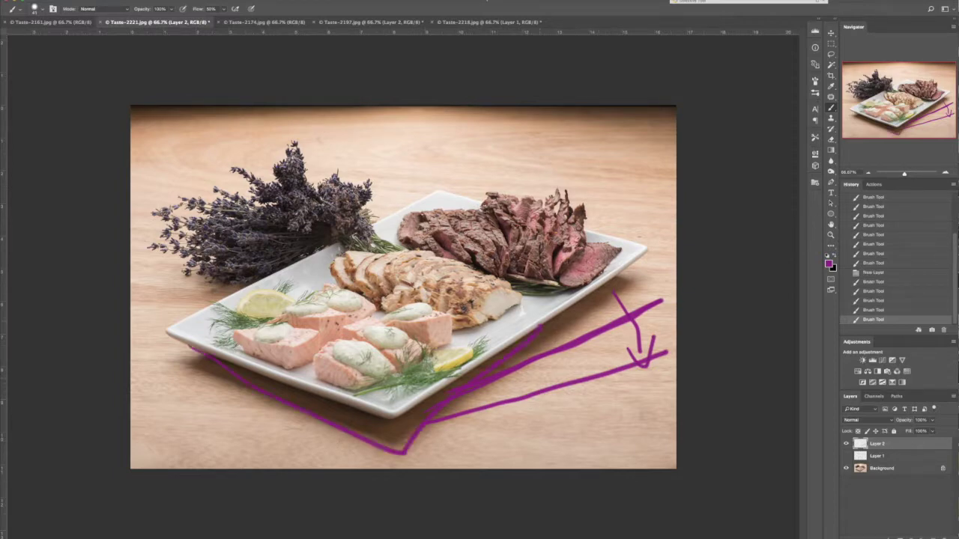
pyautogui.moveTo(159, 283)
pyautogui.mouseDown()
pyautogui.moveTo(350, 404)
pyautogui.moveTo(641, 358)
pyautogui.mouseUp()
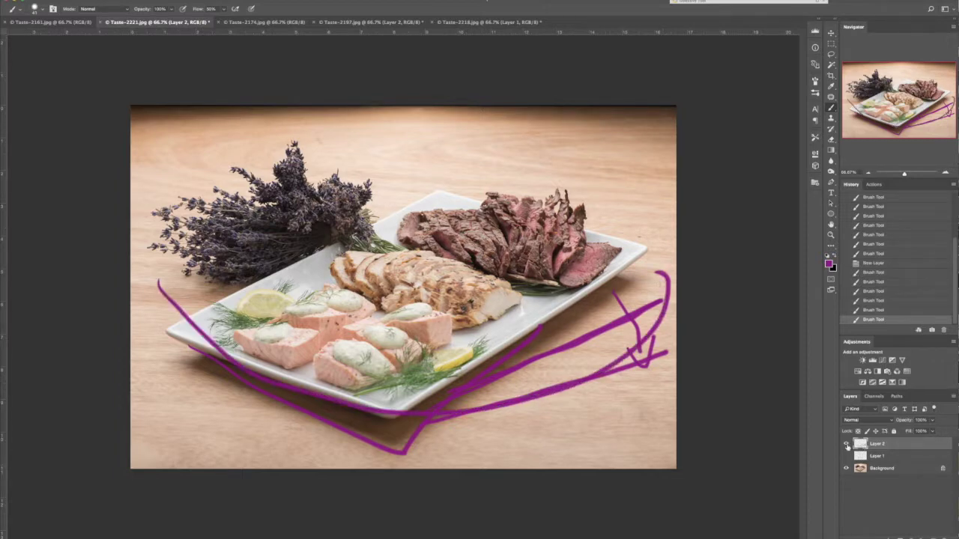
pyautogui.click(846, 444)
# On a third new layer, mark off the dark band along the photo's upper edge with purple lines, and hide the layer.
pyautogui.click(921, 520)
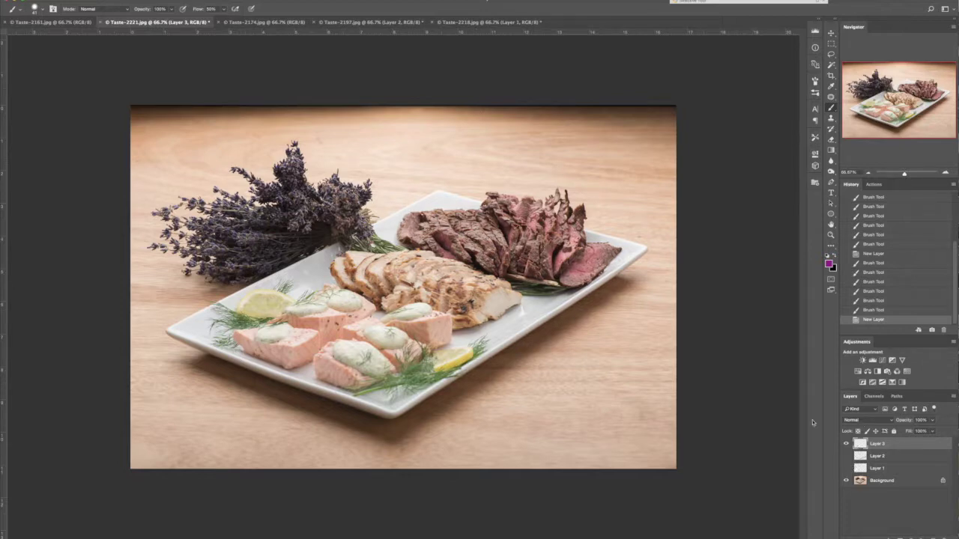
pyautogui.moveTo(132, 129)
pyautogui.mouseDown()
pyautogui.moveTo(291, 145)
pyautogui.moveTo(499, 146)
pyautogui.moveTo(675, 128)
pyautogui.mouseUp()
pyautogui.moveTo(329, 106); pyautogui.dragTo(132, 106)
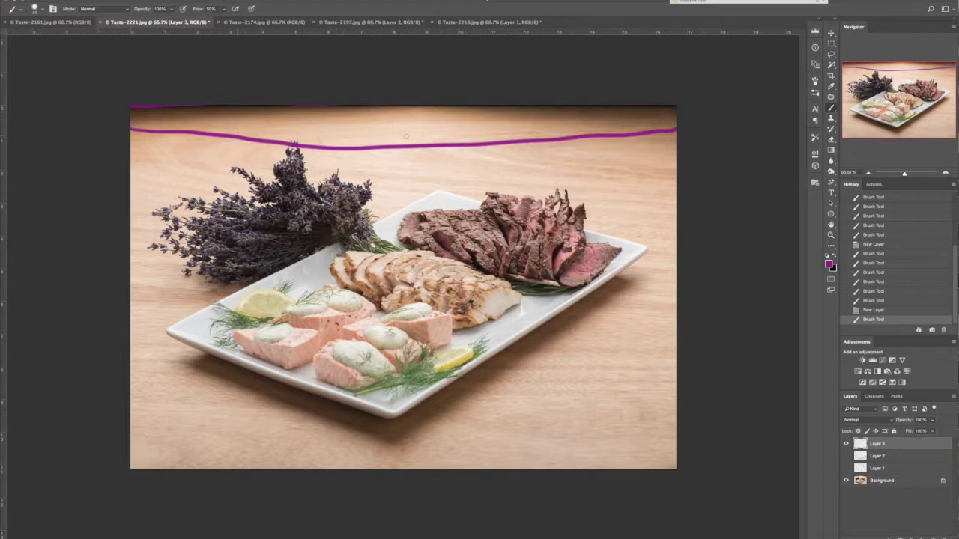
pyautogui.click(846, 445)
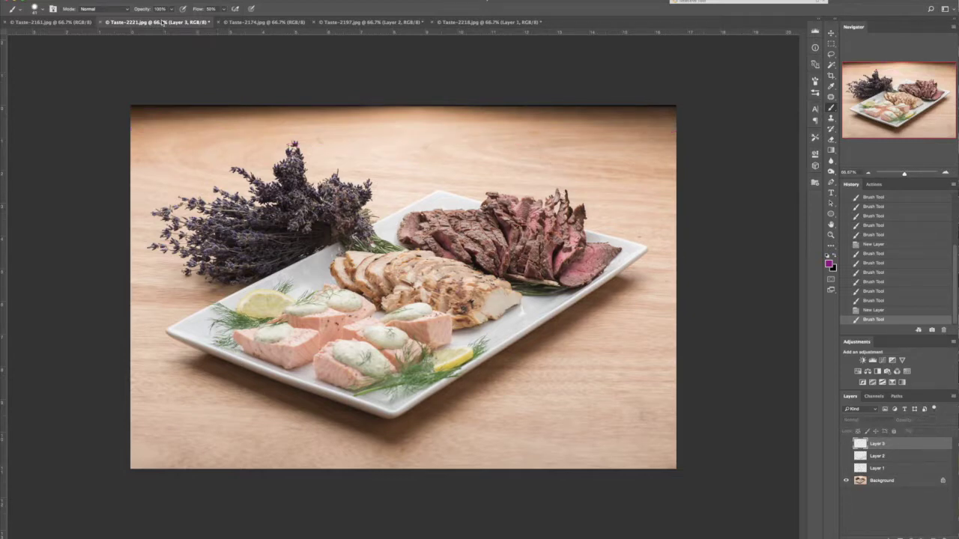
# Switch to Taste-2174.jpg, try a purple outline around the serving board directly on the background, and undo it.
pyautogui.click(243, 22)
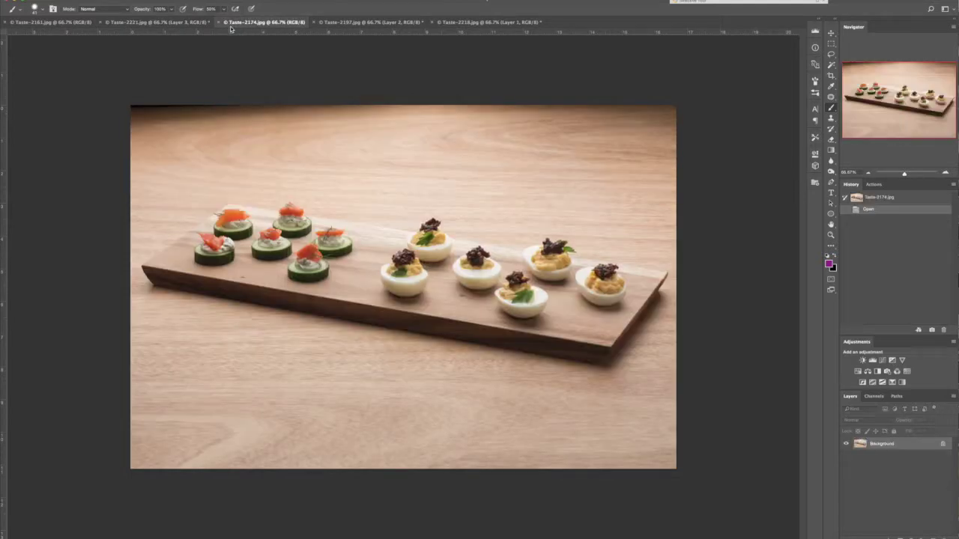
pyautogui.click(73, 24)
pyautogui.click(241, 23)
pyautogui.moveTo(233, 163)
pyautogui.mouseDown()
pyautogui.moveTo(514, 214)
pyautogui.moveTo(672, 343)
pyautogui.moveTo(343, 329)
pyautogui.moveTo(131, 277)
pyautogui.mouseUp()
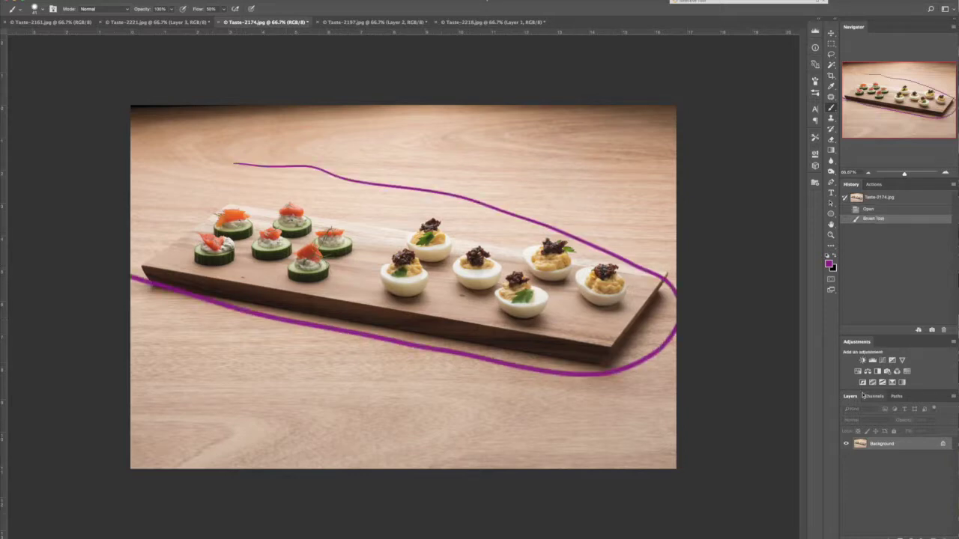
pyautogui.hotkey('ctrl', 'z')
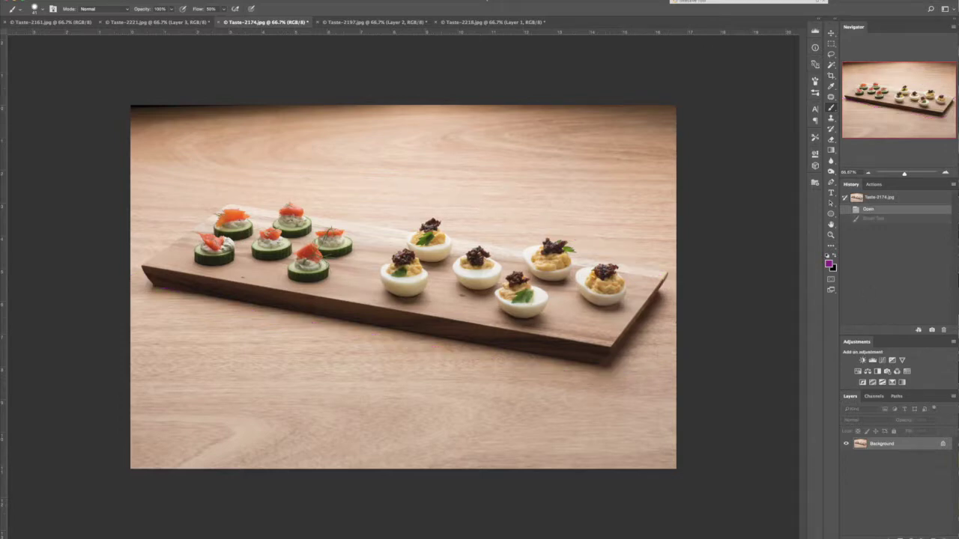
# Add a new layer to the serving board photo and dab small purple marks on the rightmost egg's filling.
pyautogui.hotkey('ctrl', 'shift', 'alt', 'n')
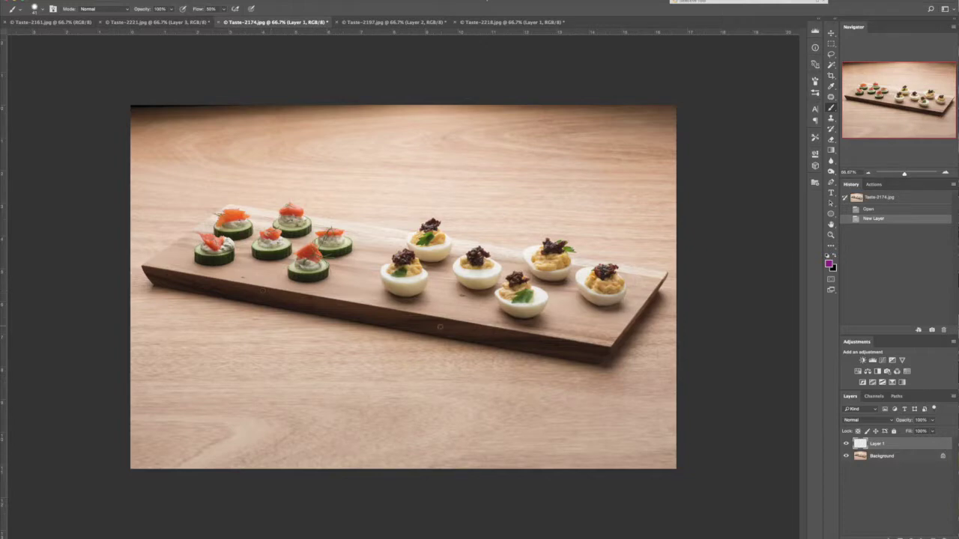
pyautogui.click(180, 22)
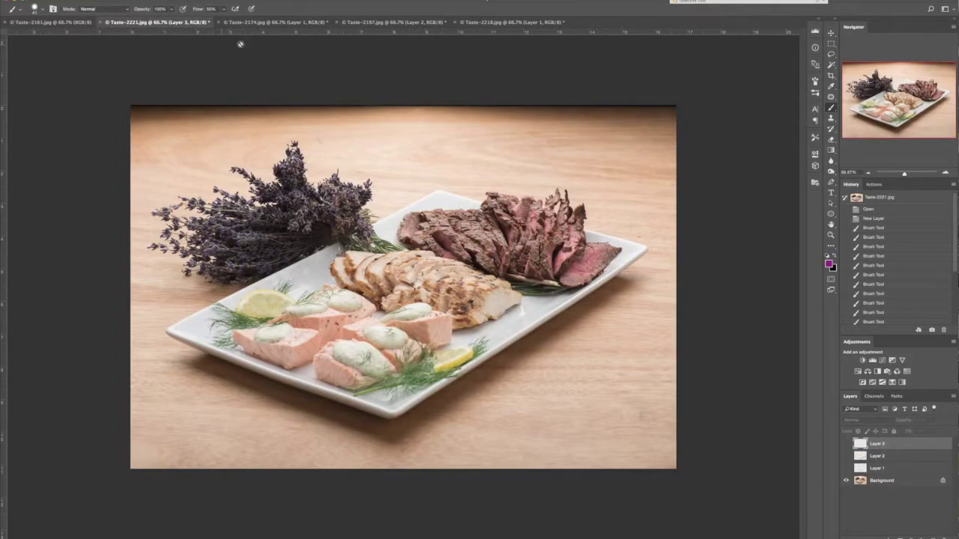
pyautogui.click(250, 23)
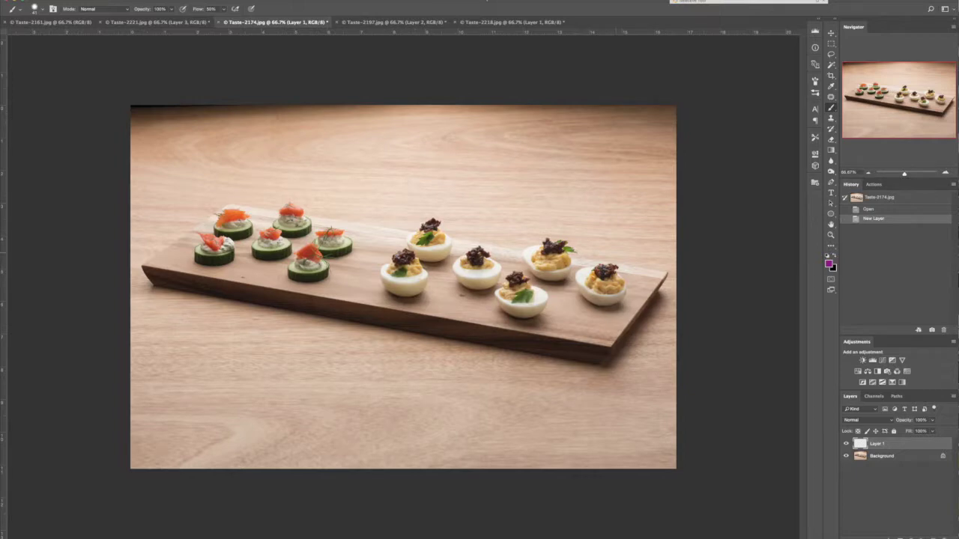
pyautogui.click(519, 237)
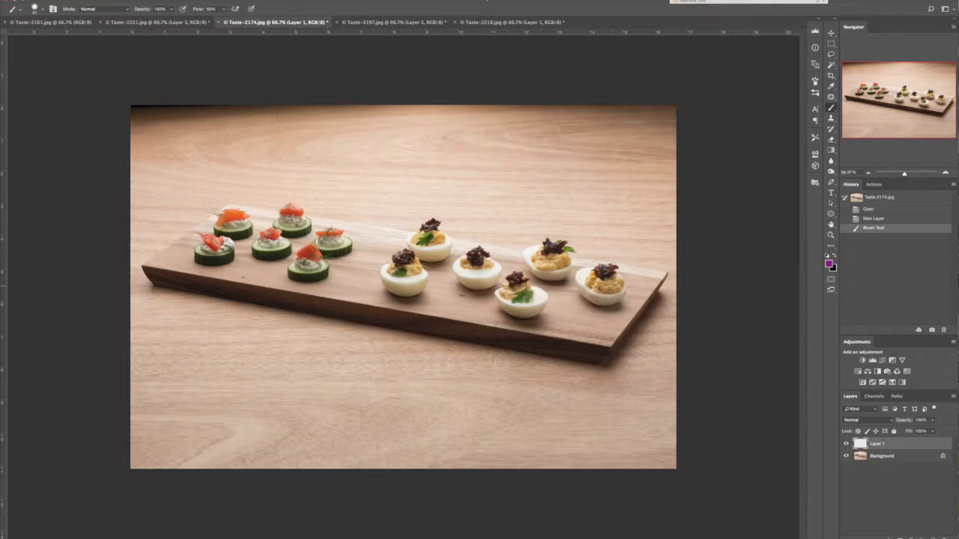
pyautogui.moveTo(607, 284); pyautogui.dragTo(613, 287)
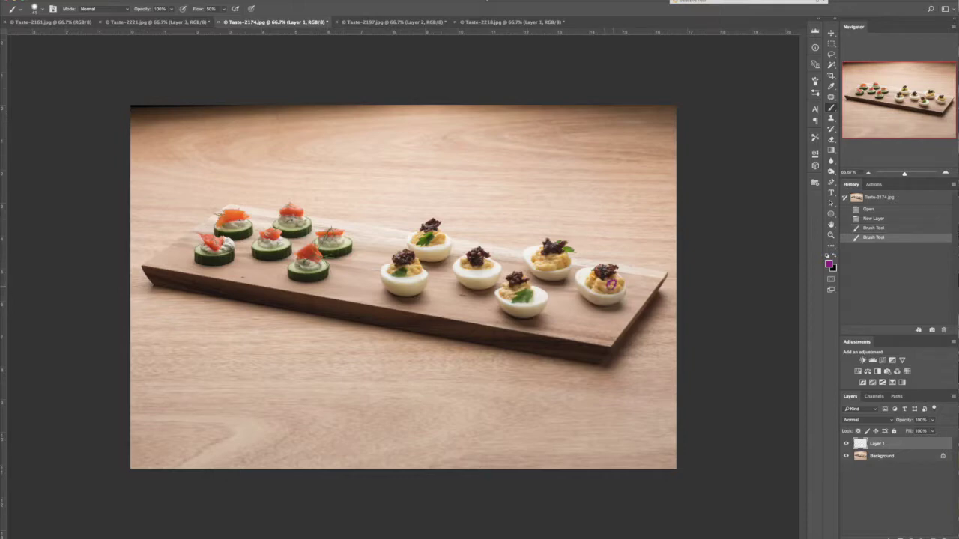
pyautogui.click(611, 284)
pyautogui.click(611, 284)
pyautogui.click(612, 285)
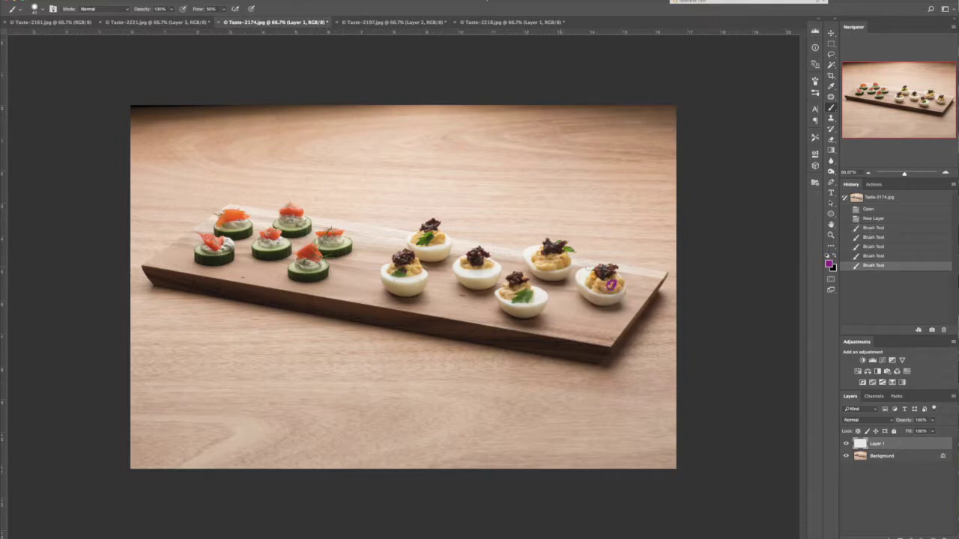
pyautogui.click(611, 285)
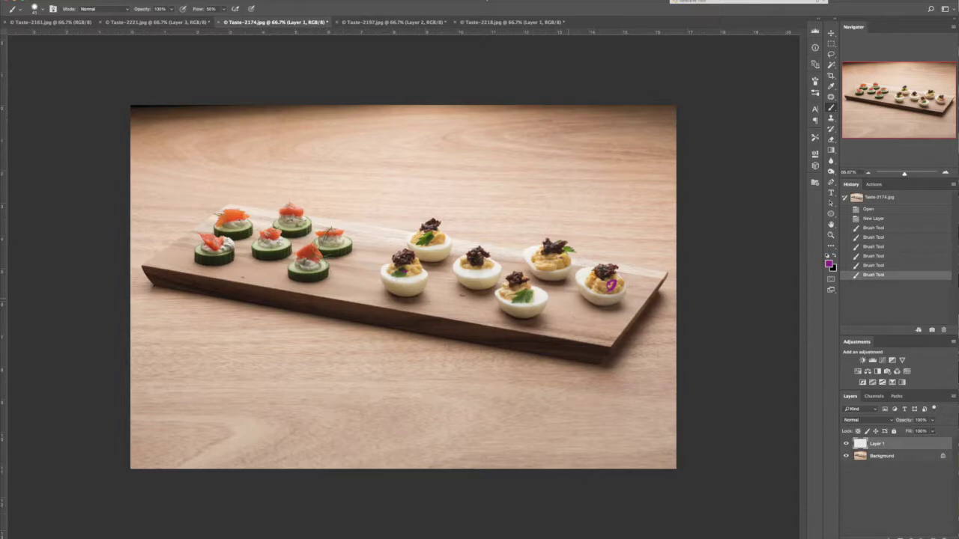
# Circle the rightmost egg and the front egg beside it in purple, with short strokes inside the front egg.
pyautogui.moveTo(584, 272)
pyautogui.mouseDown()
pyautogui.moveTo(593, 306)
pyautogui.moveTo(617, 306)
pyautogui.moveTo(627, 291)
pyautogui.moveTo(629, 272)
pyautogui.moveTo(581, 271)
pyautogui.mouseUp()
pyautogui.moveTo(504, 307)
pyautogui.mouseDown()
pyautogui.moveTo(551, 286)
pyautogui.moveTo(528, 309)
pyautogui.mouseUp()
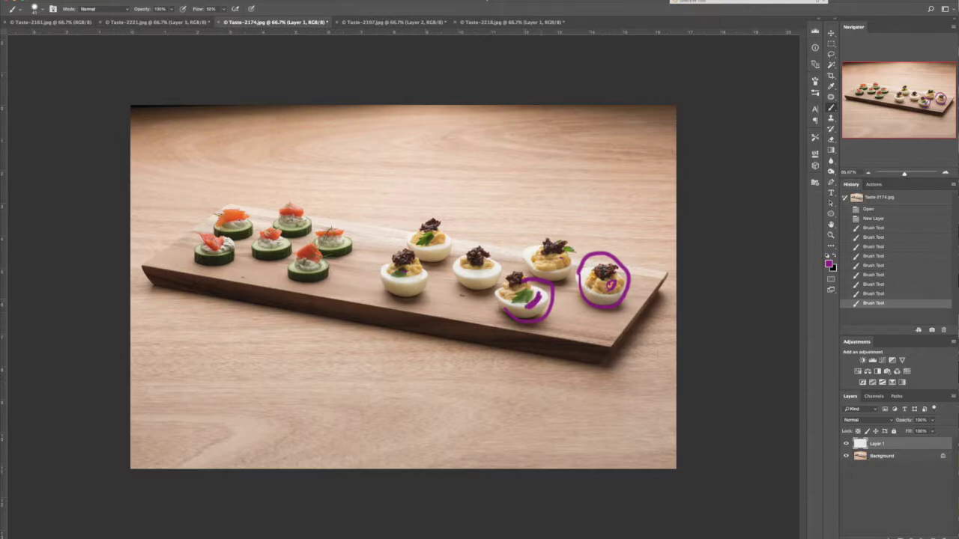
pyautogui.moveTo(512, 301); pyautogui.dragTo(502, 310)
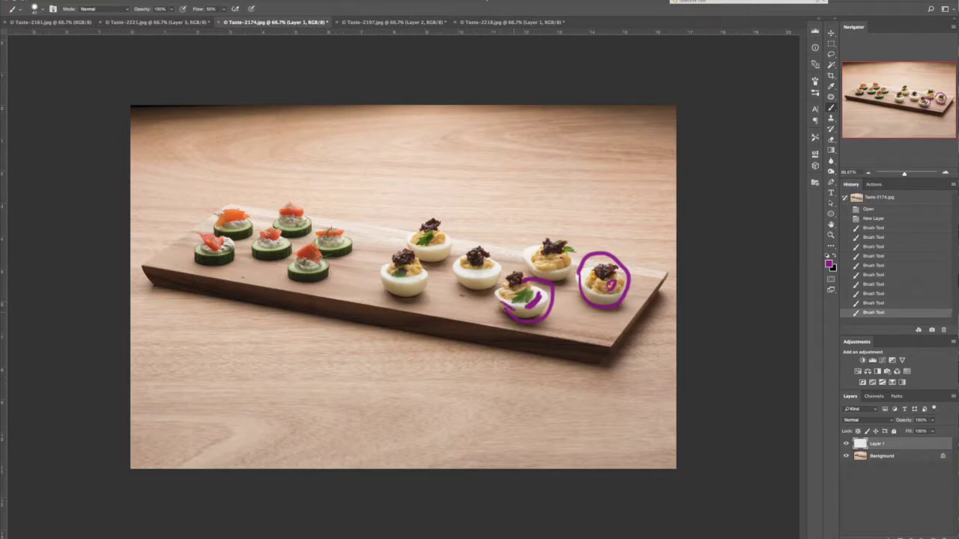
# Add short purple marks on the back eggs and rightmost egg, and circle the leftmost egg's topping and one salmon cucumber canapé.
pyautogui.moveTo(426, 250); pyautogui.dragTo(442, 246)
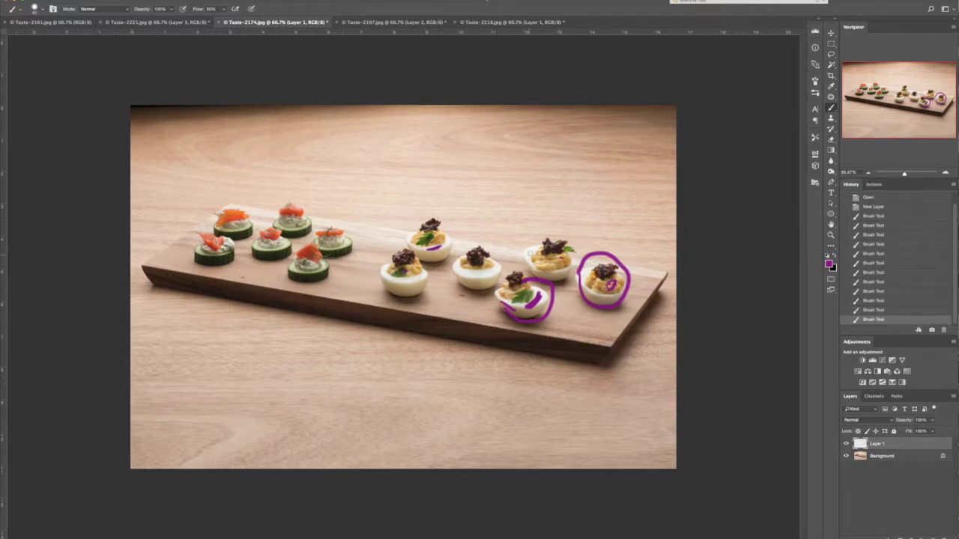
pyautogui.moveTo(536, 254); pyautogui.dragTo(532, 252)
pyautogui.moveTo(588, 280); pyautogui.dragTo(588, 268)
pyautogui.moveTo(412, 278); pyautogui.dragTo(424, 257)
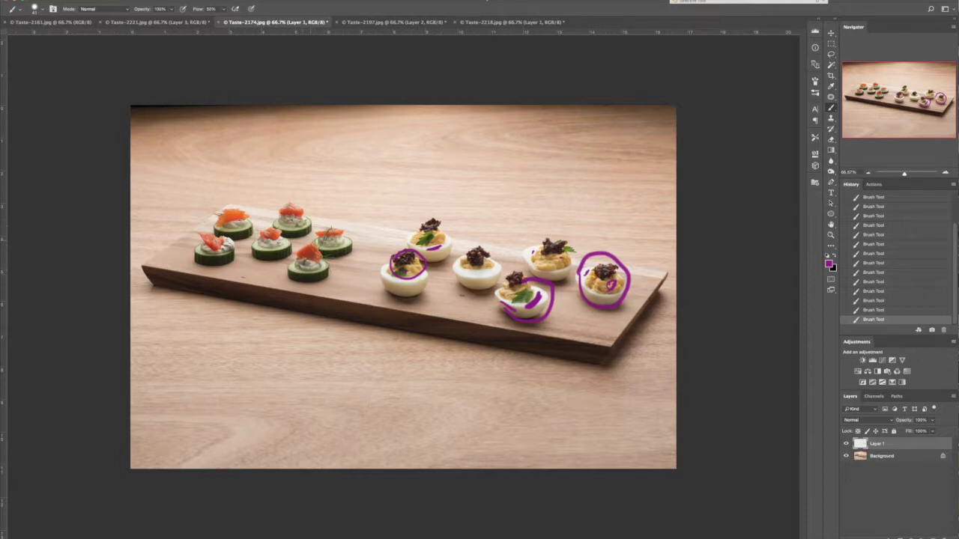
pyautogui.moveTo(279, 218)
pyautogui.mouseDown()
pyautogui.moveTo(268, 244)
pyautogui.moveTo(271, 222)
pyautogui.mouseUp()
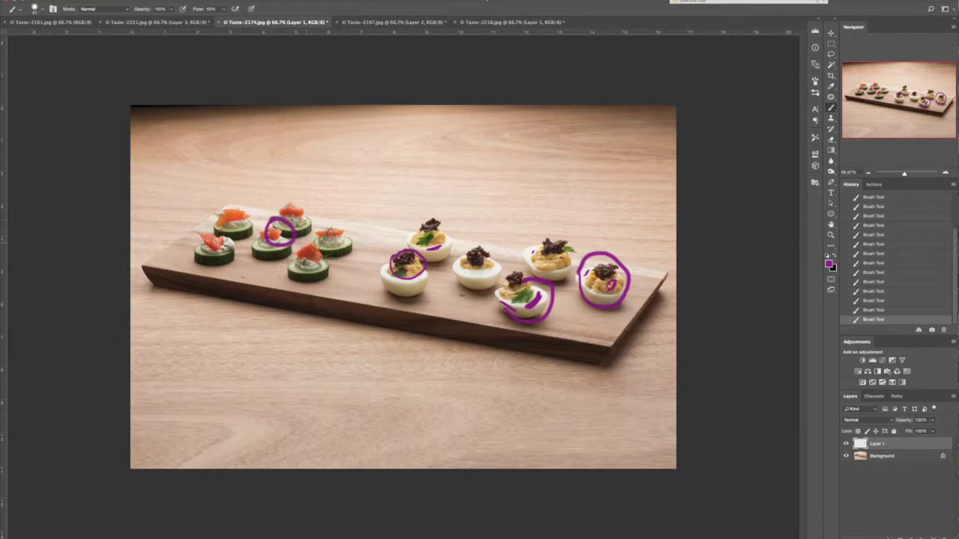
# Circle the front cucumber canapé's topping and the leftmost canapé in purple, with short strokes on the board between the front canapés.
pyautogui.moveTo(314, 234)
pyautogui.mouseDown()
pyautogui.moveTo(301, 245)
pyautogui.moveTo(321, 258)
pyautogui.moveTo(318, 232)
pyautogui.mouseUp()
pyautogui.moveTo(217, 226)
pyautogui.mouseDown()
pyautogui.moveTo(235, 253)
pyautogui.moveTo(246, 221)
pyautogui.mouseUp()
pyautogui.moveTo(243, 263)
pyautogui.mouseDown()
pyautogui.moveTo(247, 250)
pyautogui.moveTo(292, 256)
pyautogui.mouseUp()
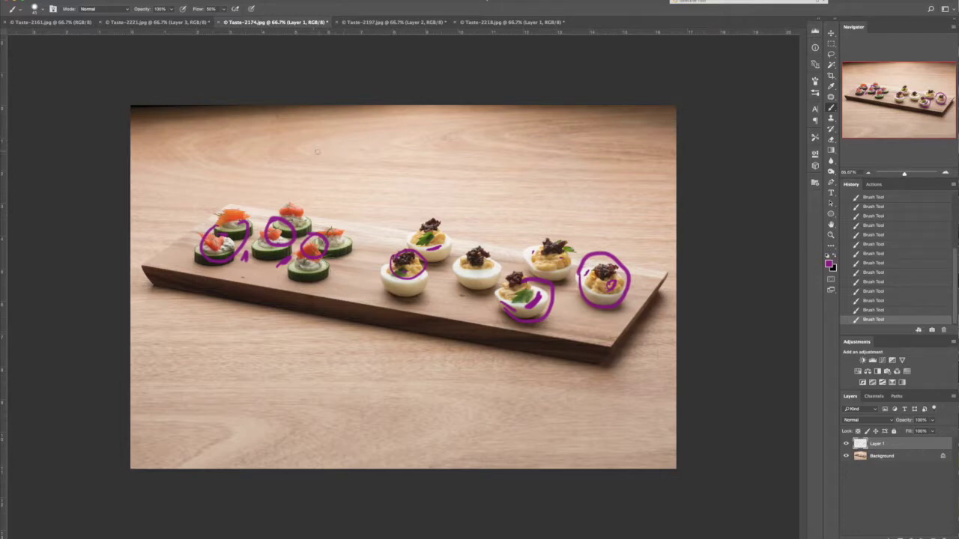
# Write the numbers 3, 5, 7 and 9 in purple in a row above the serving board.
pyautogui.moveTo(312, 154)
pyautogui.mouseDown()
pyautogui.moveTo(330, 160)
pyautogui.moveTo(318, 198)
pyautogui.mouseUp()
pyautogui.moveTo(378, 160); pyautogui.dragTo(372, 188)
pyautogui.moveTo(406, 148); pyautogui.dragTo(373, 159)
pyautogui.moveTo(454, 149); pyautogui.dragTo(479, 188)
pyautogui.moveTo(561, 147); pyautogui.dragTo(567, 192)
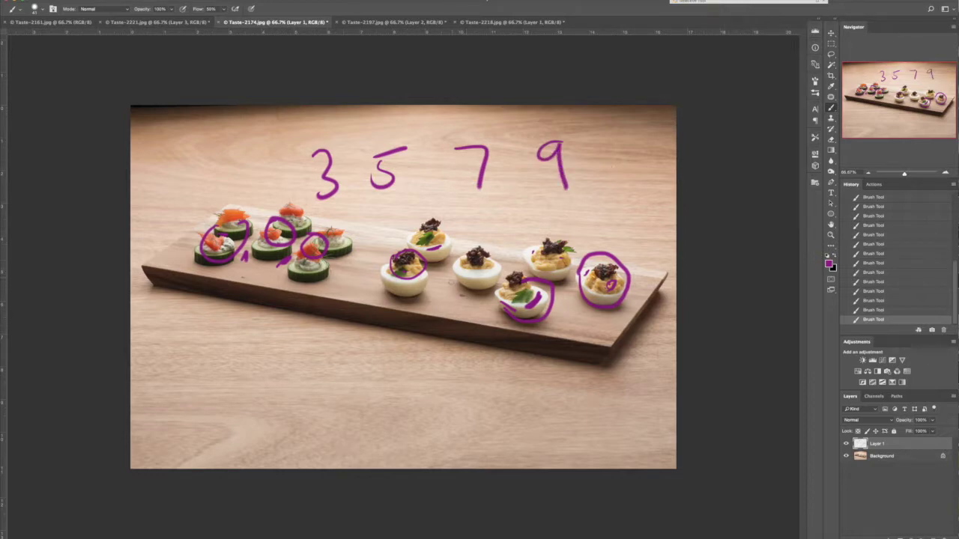
# Cross out the rightmost egg and the two back cucumber canapés, and draw two small circles in empty spots along the board's front.
pyautogui.moveTo(581, 253); pyautogui.dragTo(619, 316)
pyautogui.moveTo(626, 247); pyautogui.dragTo(576, 318)
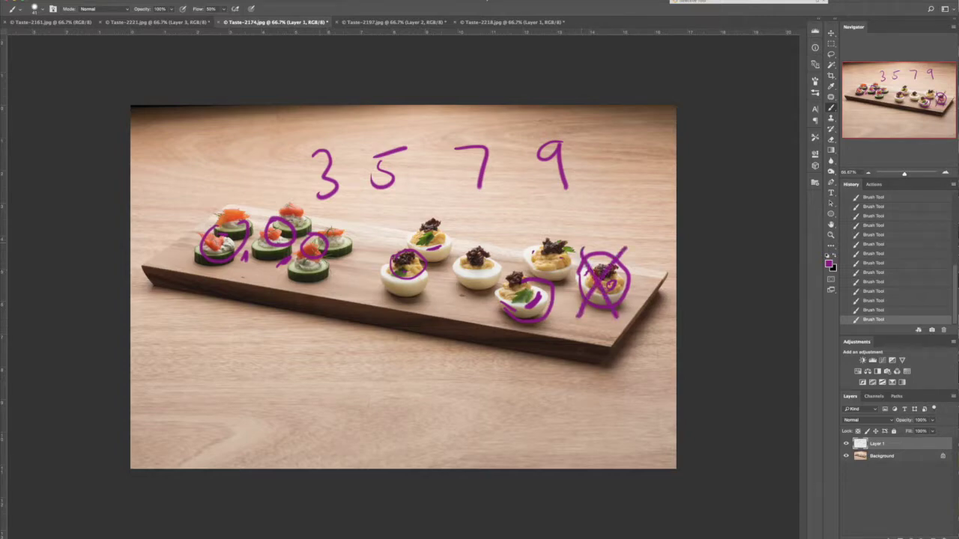
pyautogui.moveTo(271, 204)
pyautogui.mouseDown()
pyautogui.moveTo(313, 223)
pyautogui.moveTo(276, 227)
pyautogui.mouseUp()
pyautogui.moveTo(214, 213)
pyautogui.mouseDown()
pyautogui.moveTo(253, 222)
pyautogui.moveTo(220, 230)
pyautogui.mouseUp()
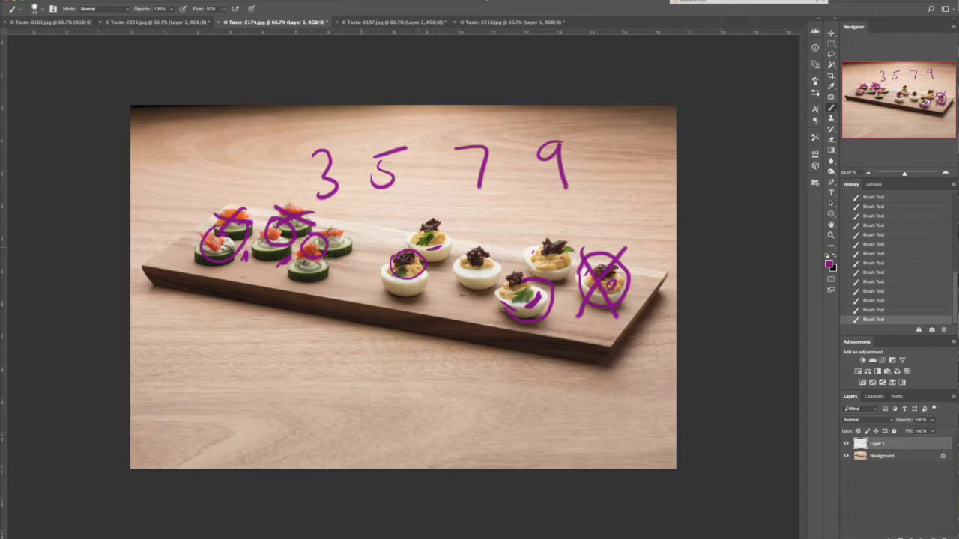
pyautogui.moveTo(349, 278)
pyautogui.mouseDown()
pyautogui.moveTo(371, 262)
pyautogui.moveTo(346, 277)
pyautogui.mouseUp()
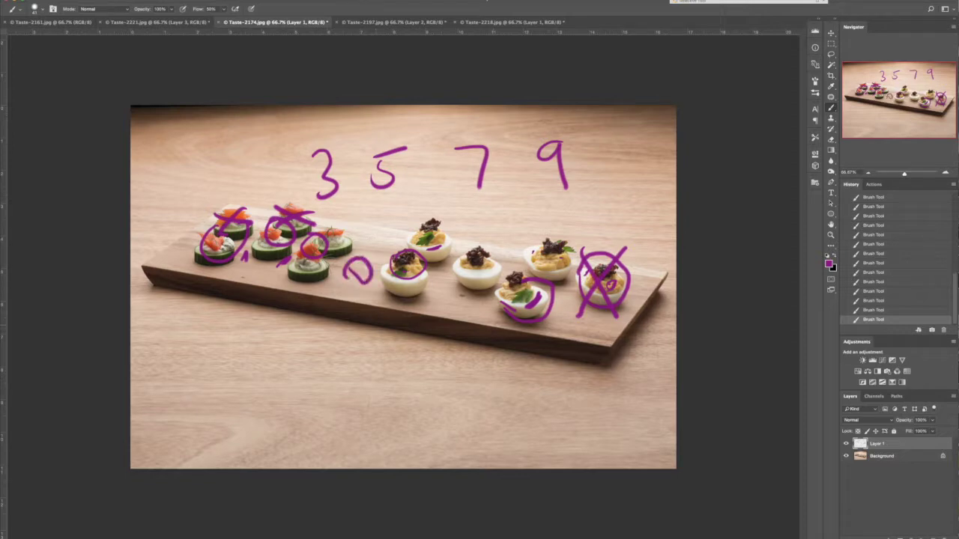
pyautogui.moveTo(436, 298); pyautogui.dragTo(446, 290)
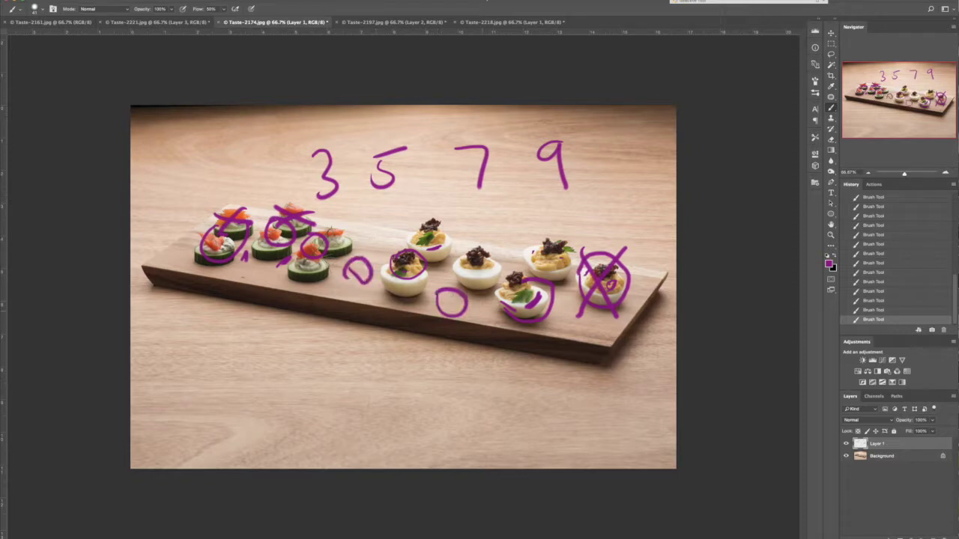
# Outline the number row, the dark upper-left corner, the front cucumber canapé and the leftmost egg in purple, and hide Layer 1.
pyautogui.moveTo(339, 212)
pyautogui.mouseDown()
pyautogui.moveTo(580, 107)
pyautogui.moveTo(328, 129)
pyautogui.moveTo(291, 191)
pyautogui.moveTo(327, 213)
pyautogui.mouseUp()
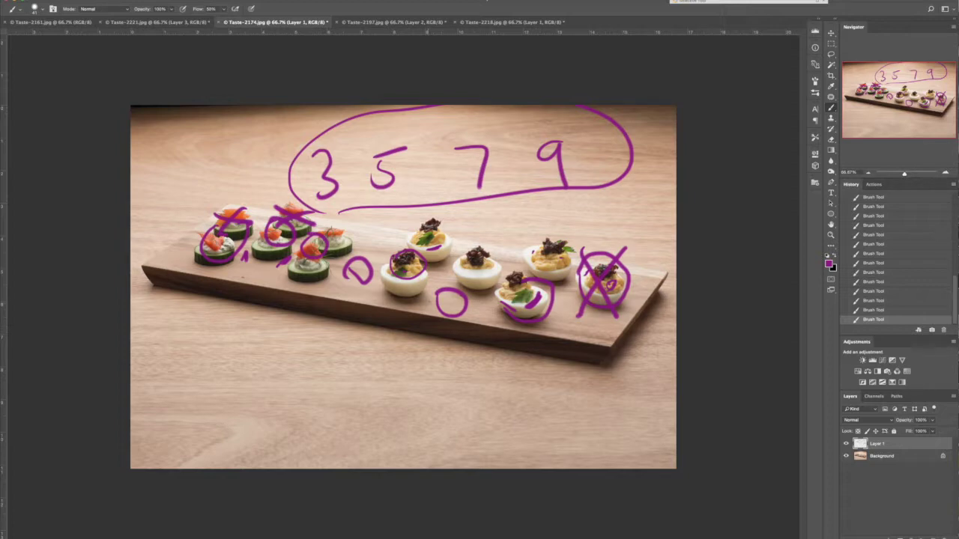
pyautogui.moveTo(134, 130); pyautogui.dragTo(246, 109)
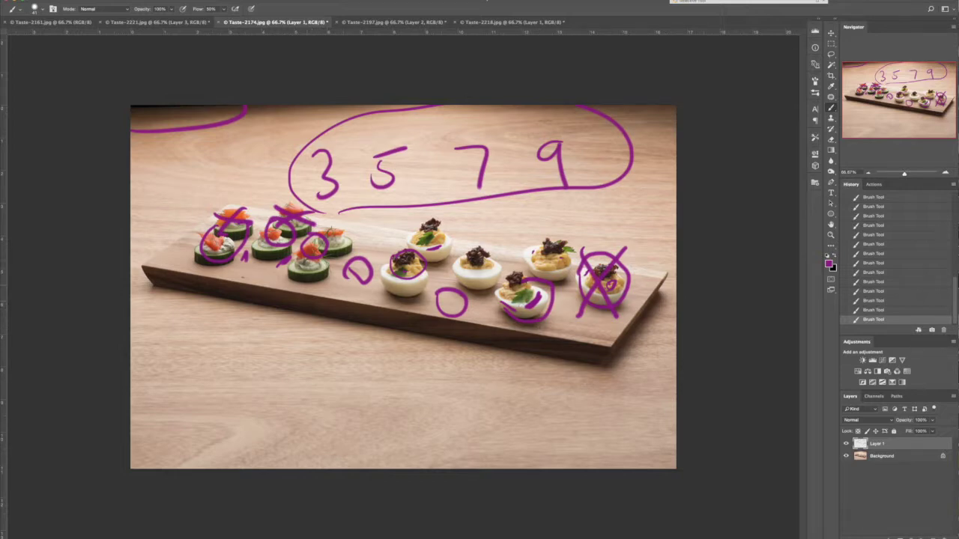
pyautogui.moveTo(295, 290)
pyautogui.mouseDown()
pyautogui.moveTo(346, 273)
pyautogui.moveTo(300, 243)
pyautogui.moveTo(286, 289)
pyautogui.mouseUp()
pyautogui.moveTo(364, 258)
pyautogui.mouseDown()
pyautogui.moveTo(421, 308)
pyautogui.moveTo(367, 261)
pyautogui.mouseUp()
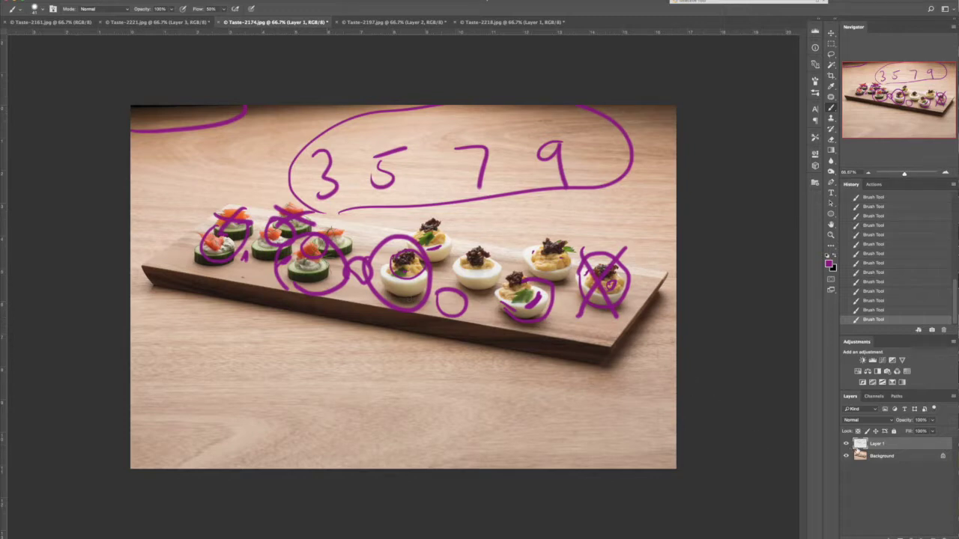
pyautogui.click(846, 444)
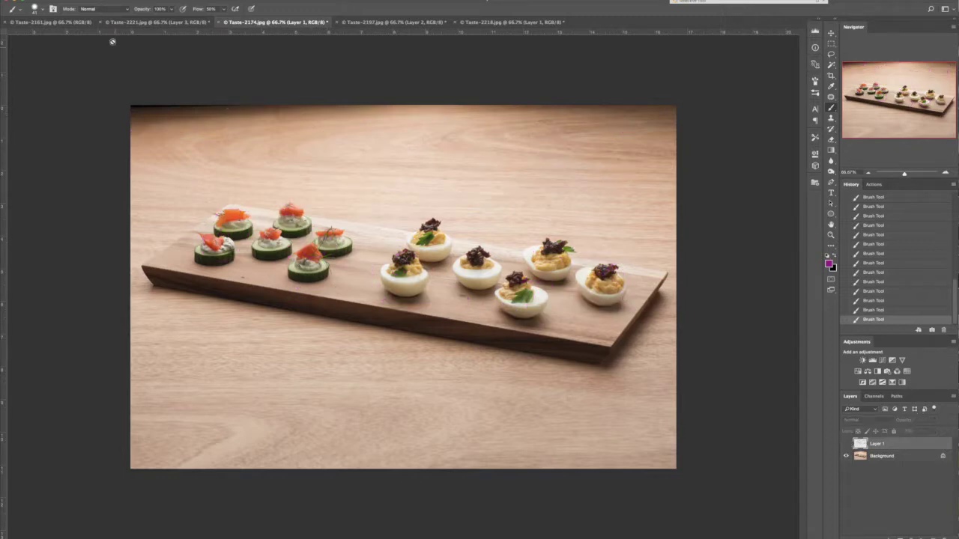
# Switch to Taste-2161.jpg, outline its dark upper-left corner in purple, and compare the photo with Taste-2174.jpg.
pyautogui.click(76, 22)
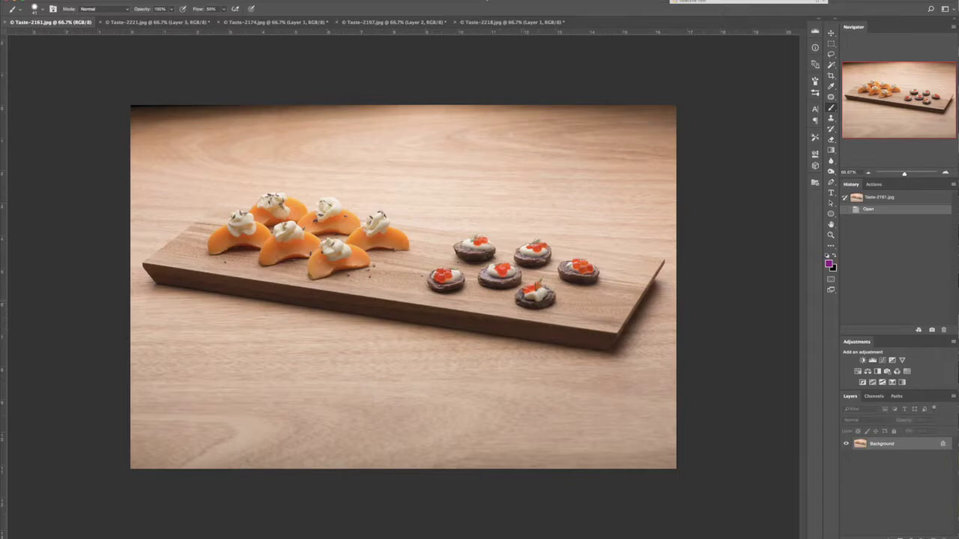
pyautogui.moveTo(225, 95); pyautogui.dragTo(128, 143)
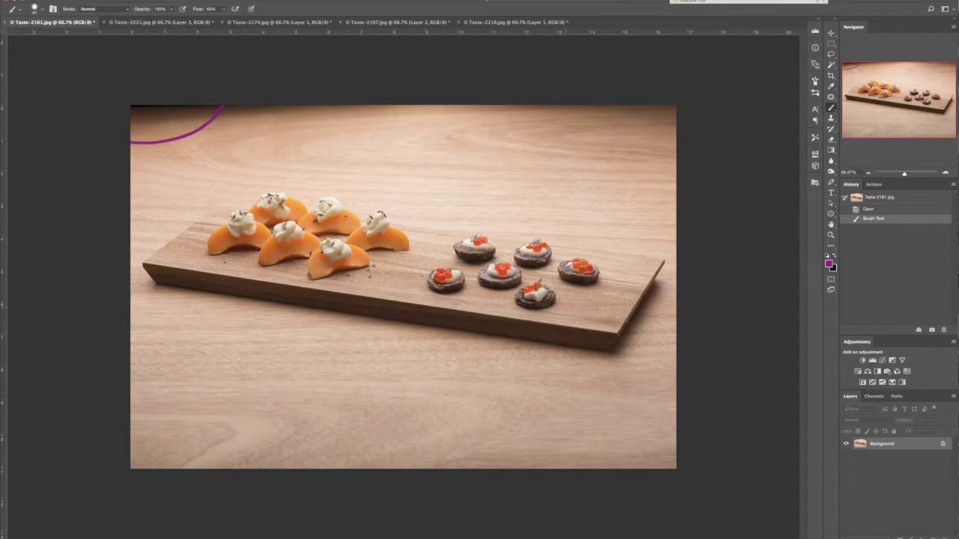
pyautogui.click(279, 23)
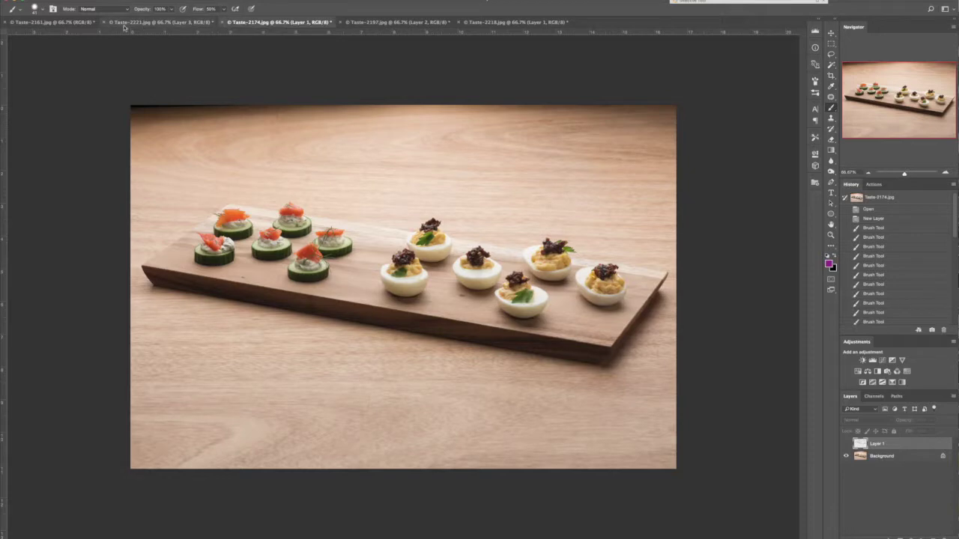
pyautogui.click(90, 24)
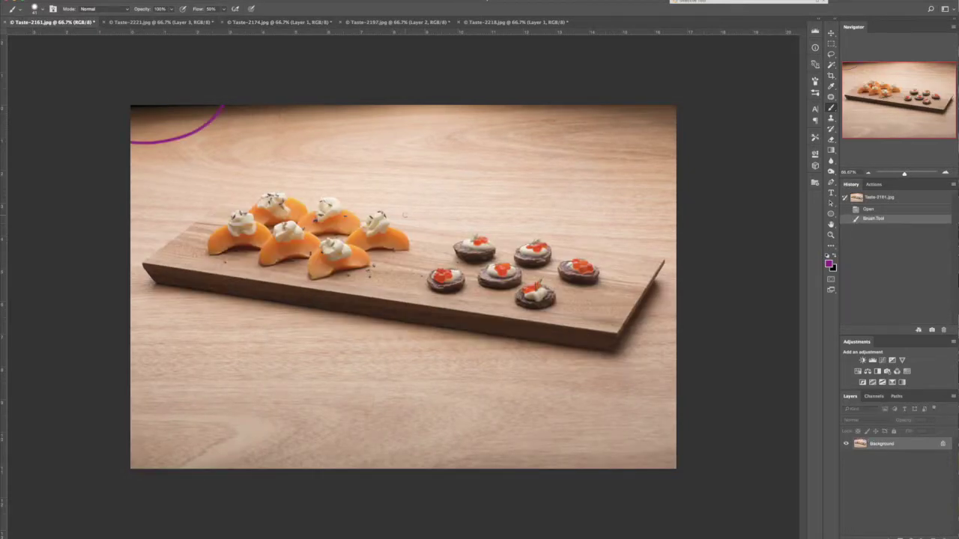
# Try purple V marks above the board's ends, centre and dark canapés, with a vertical double arrow at the centre and a front-edge stroke.
pyautogui.moveTo(411, 210); pyautogui.dragTo(469, 214)
pyautogui.moveTo(576, 237)
pyautogui.mouseDown()
pyautogui.moveTo(599, 256)
pyautogui.moveTo(643, 230)
pyautogui.mouseUp()
pyautogui.moveTo(196, 191)
pyautogui.mouseDown()
pyautogui.moveTo(208, 230)
pyautogui.moveTo(254, 181)
pyautogui.mouseUp()
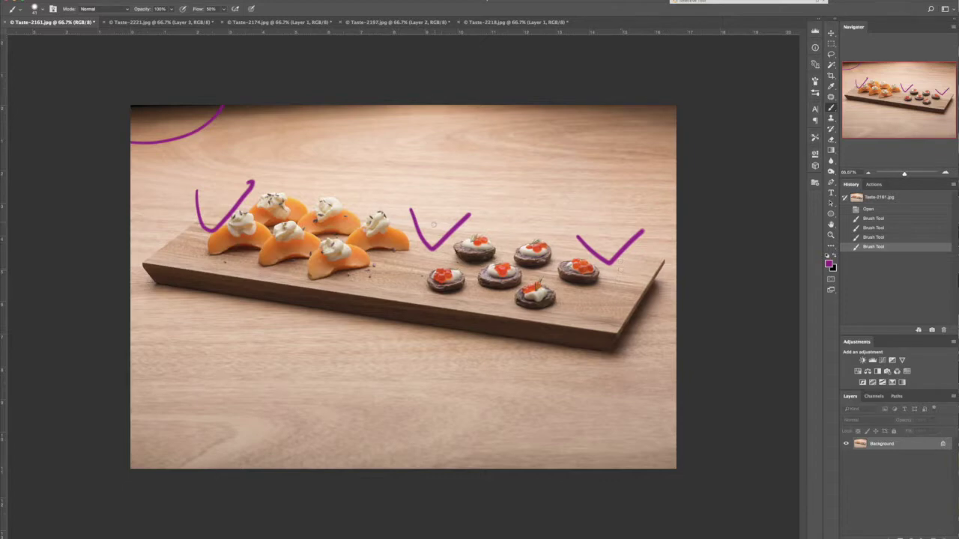
pyautogui.moveTo(433, 177); pyautogui.dragTo(433, 251)
pyautogui.moveTo(425, 198)
pyautogui.mouseDown()
pyautogui.moveTo(431, 152)
pyautogui.moveTo(449, 183)
pyautogui.mouseUp()
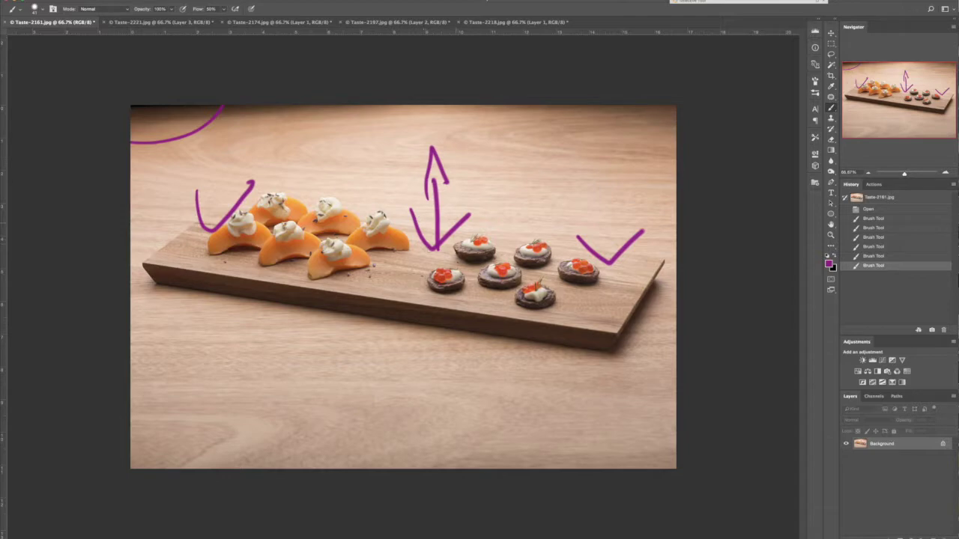
pyautogui.moveTo(599, 343); pyautogui.dragTo(533, 327)
pyautogui.moveTo(499, 231); pyautogui.dragTo(518, 229)
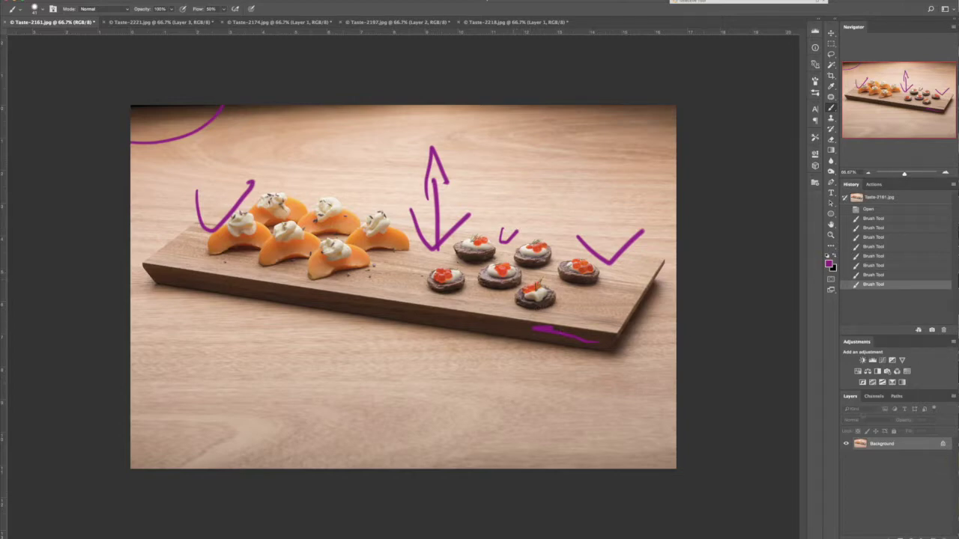
# Revert the photo to its opened state, and circle the group of orange canapés in purple on a new layer.
pyautogui.click(874, 210)
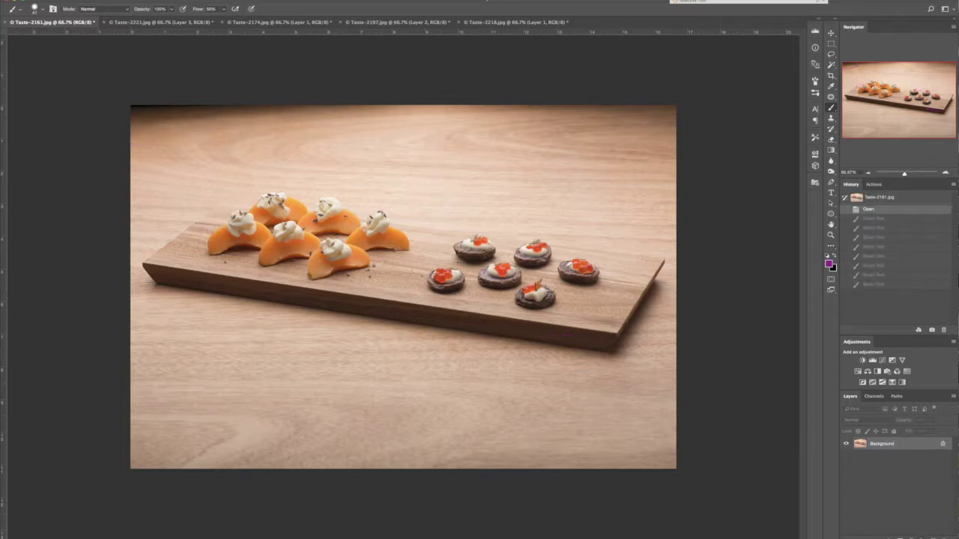
pyautogui.hotkey('ctrl', 'shift', 'alt', 'n')
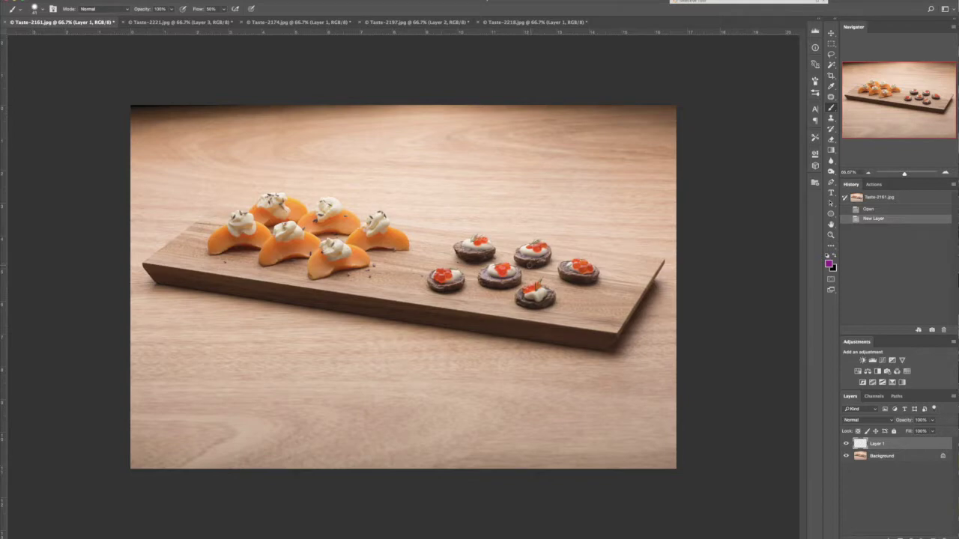
pyautogui.moveTo(269, 175)
pyautogui.mouseDown()
pyautogui.moveTo(222, 188)
pyautogui.moveTo(208, 206)
pyautogui.moveTo(261, 284)
pyautogui.moveTo(346, 298)
pyautogui.moveTo(278, 173)
pyautogui.moveTo(247, 182)
pyautogui.mouseUp()
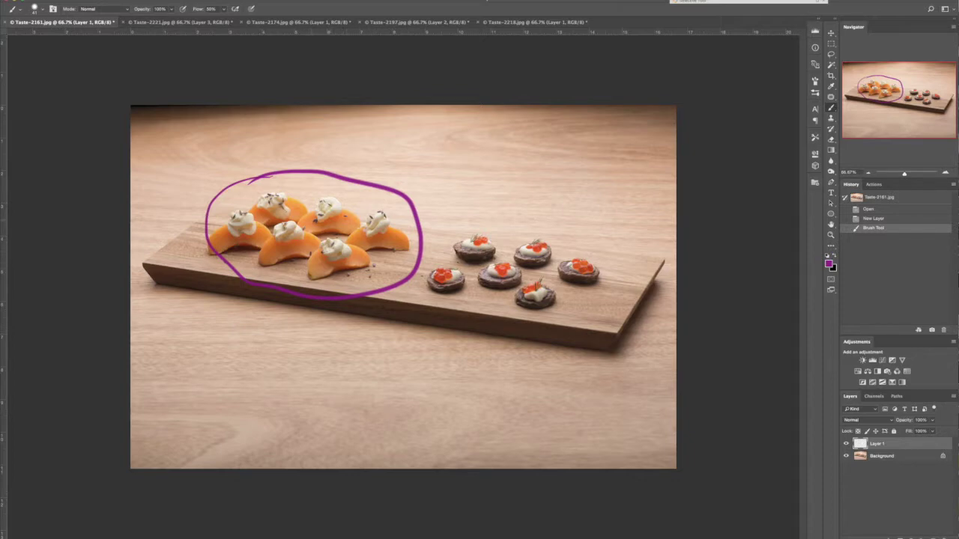
# Circle the gap behind the middle orange canapé, and add short purple strokes in the shadows beneath the surrounding orange pieces.
pyautogui.moveTo(269, 217)
pyautogui.mouseDown()
pyautogui.moveTo(296, 203)
pyautogui.moveTo(268, 217)
pyautogui.moveTo(292, 219)
pyautogui.mouseUp()
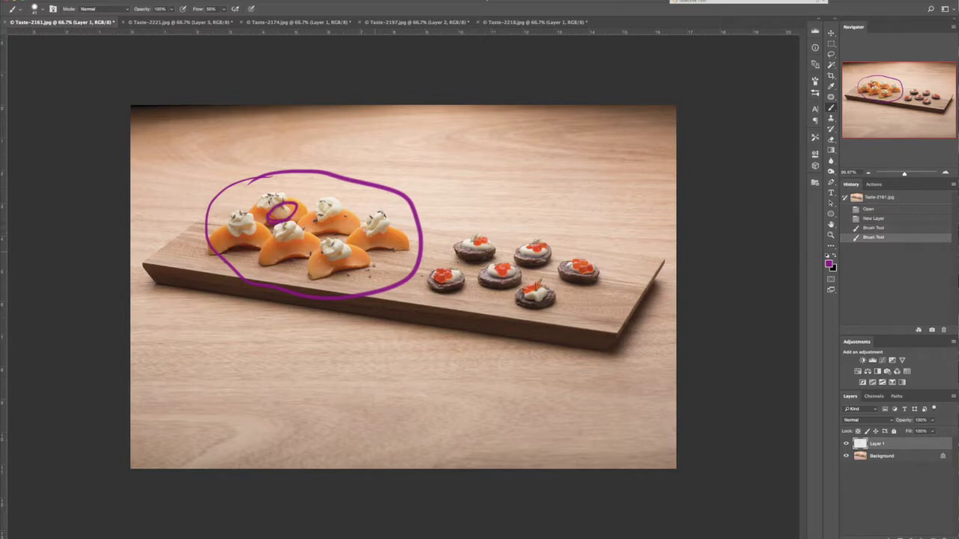
pyautogui.moveTo(326, 236); pyautogui.dragTo(334, 235)
pyautogui.moveTo(284, 267); pyautogui.dragTo(307, 264)
pyautogui.moveTo(377, 254); pyautogui.dragTo(383, 253)
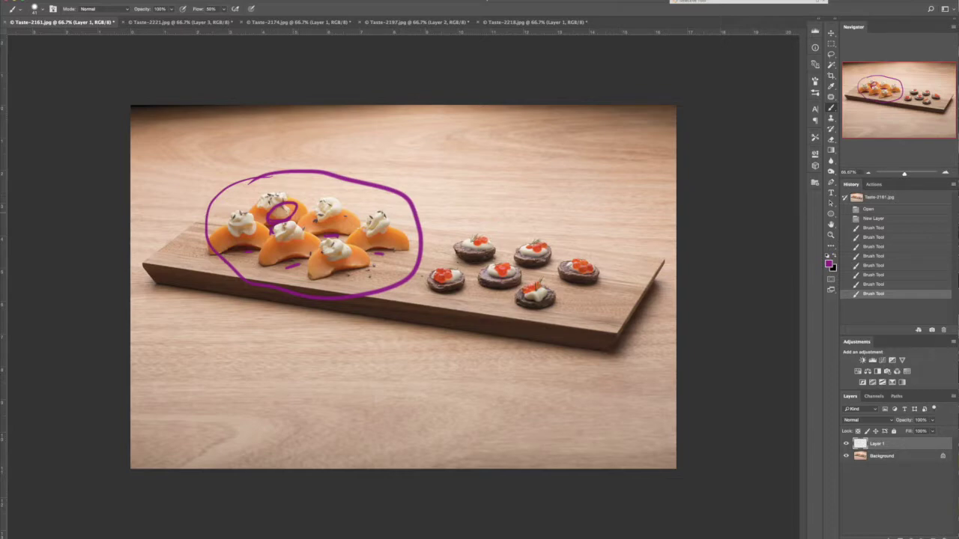
pyautogui.moveTo(293, 208)
pyautogui.mouseDown()
pyautogui.moveTo(293, 220)
pyautogui.moveTo(284, 205)
pyautogui.mouseUp()
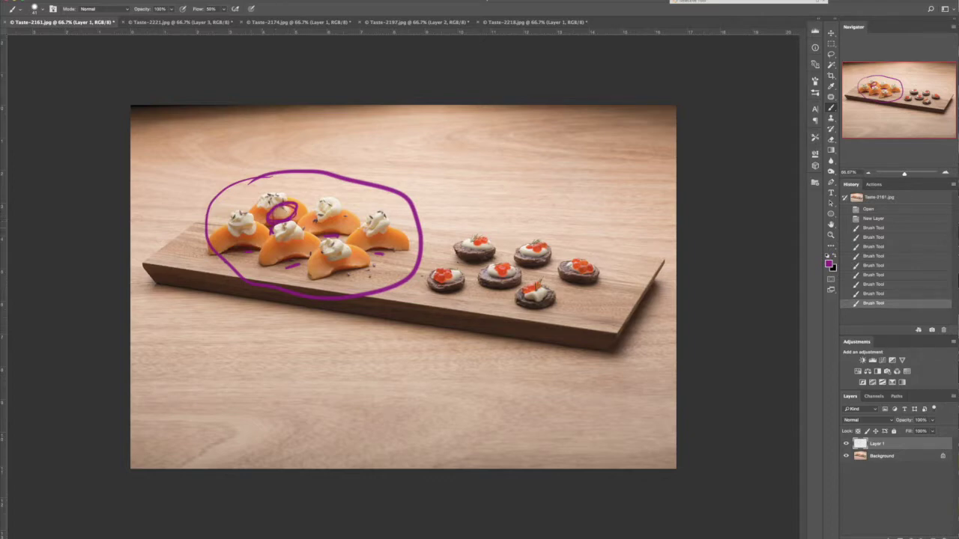
pyautogui.moveTo(322, 214)
pyautogui.mouseDown()
pyautogui.moveTo(292, 201)
pyautogui.moveTo(270, 212)
pyautogui.mouseUp()
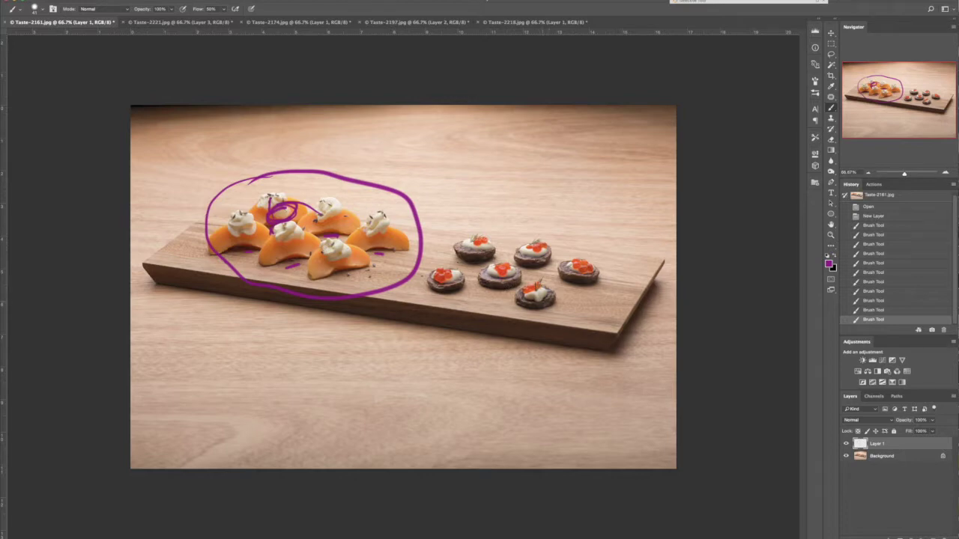
# Circle the front dark canapé's topping in purple and add marks on the back dark canapés.
pyautogui.moveTo(534, 281)
pyautogui.mouseDown()
pyautogui.moveTo(517, 298)
pyautogui.moveTo(547, 283)
pyautogui.mouseUp()
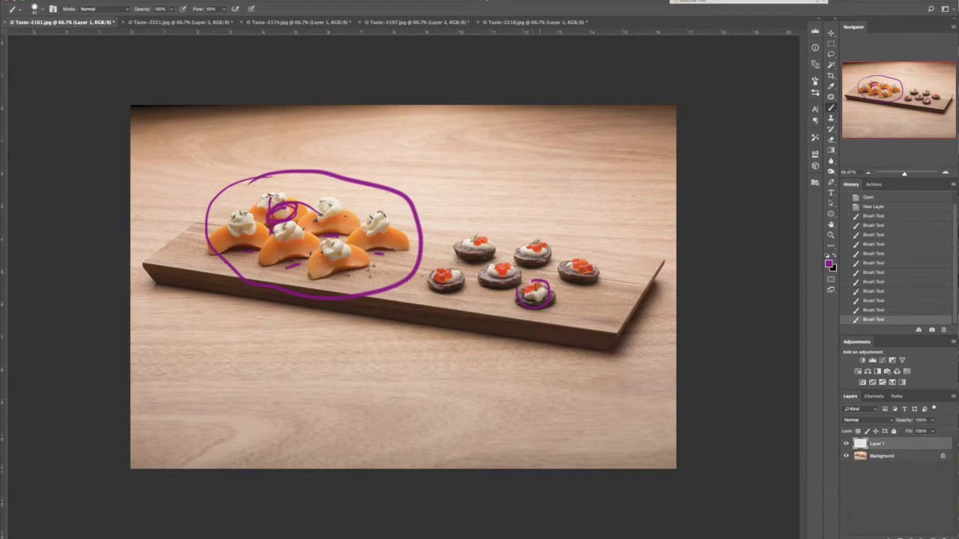
pyautogui.moveTo(472, 251); pyautogui.dragTo(465, 254)
pyautogui.moveTo(523, 256); pyautogui.dragTo(571, 271)
# Review the photos Taste-2221.jpg, Taste-2174.jpg, Taste-2197.jpg and Taste-2218.jpg in turn.
pyautogui.click(213, 22)
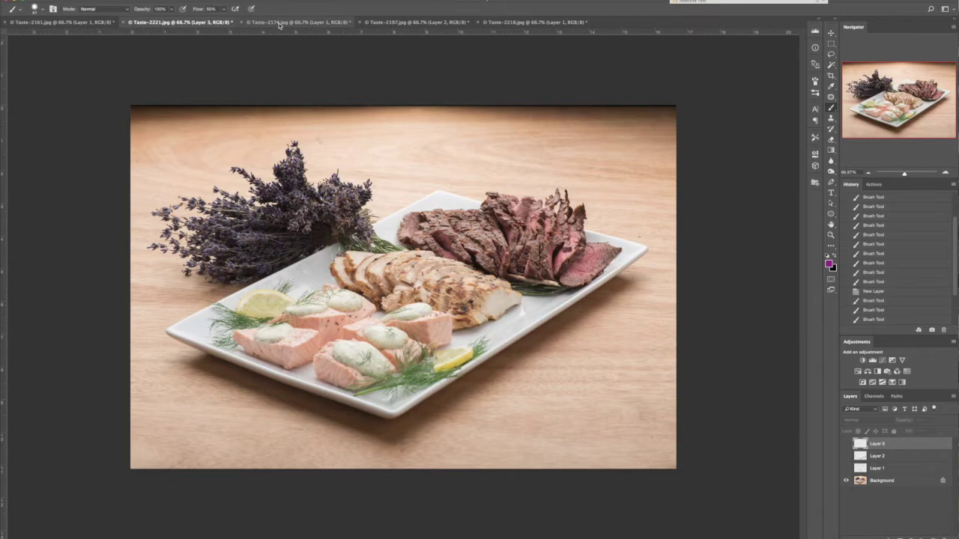
pyautogui.click(322, 22)
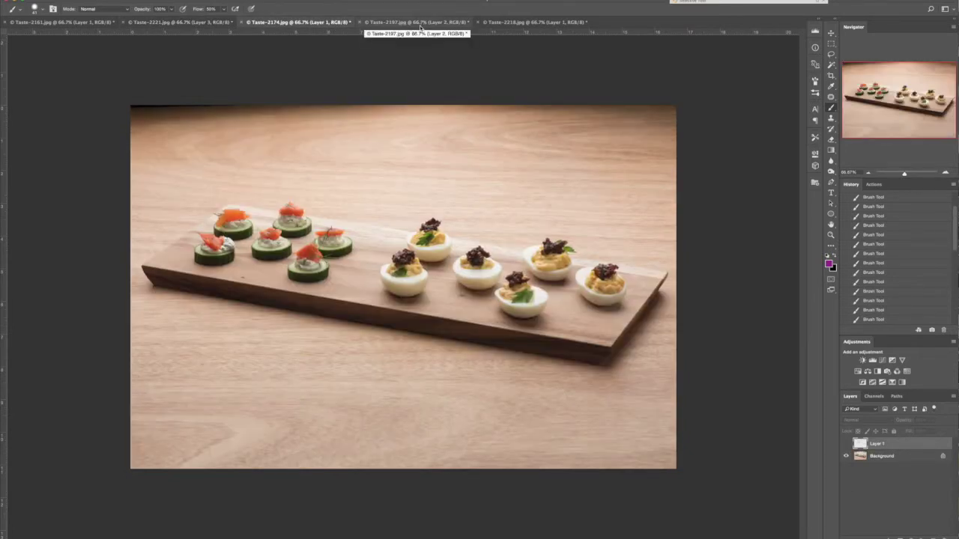
pyautogui.click(420, 27)
pyautogui.click(513, 24)
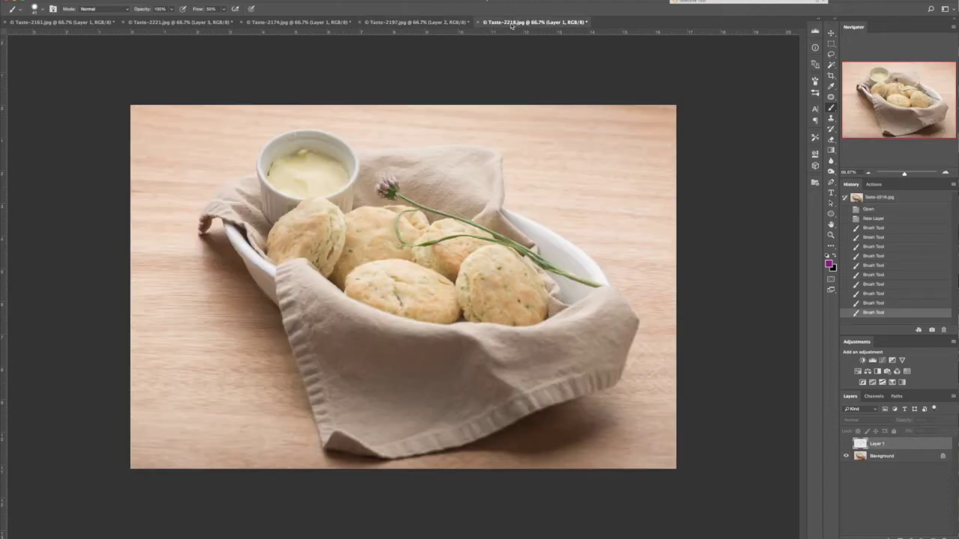